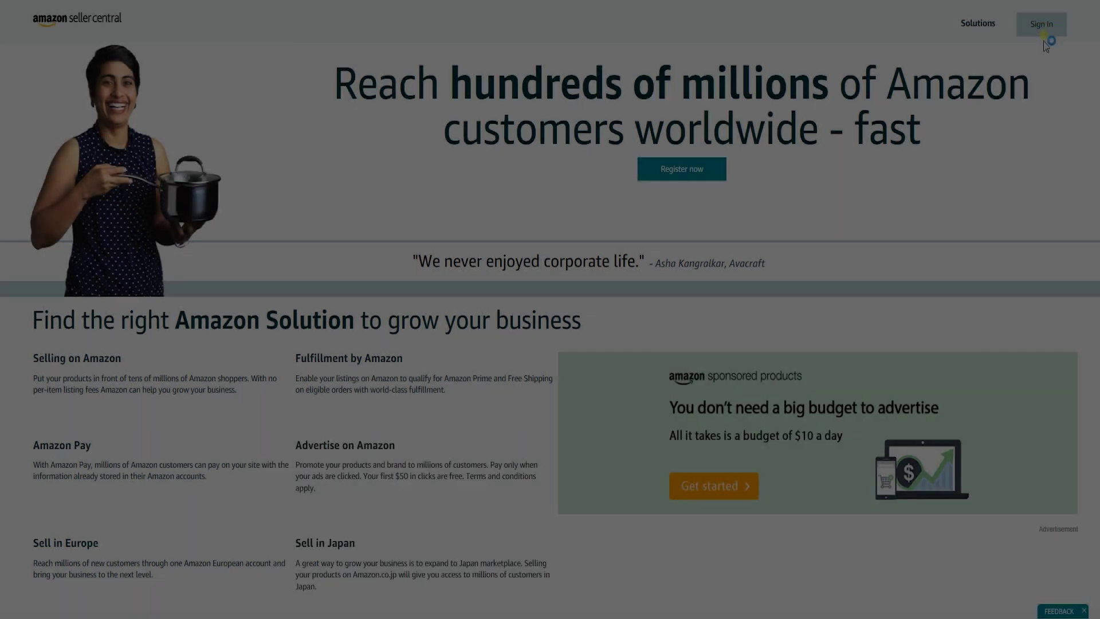
Sign in to the seller account and open Advertising > Promotions.
{"action": "left_click", "coordinate": [1044, 40]}
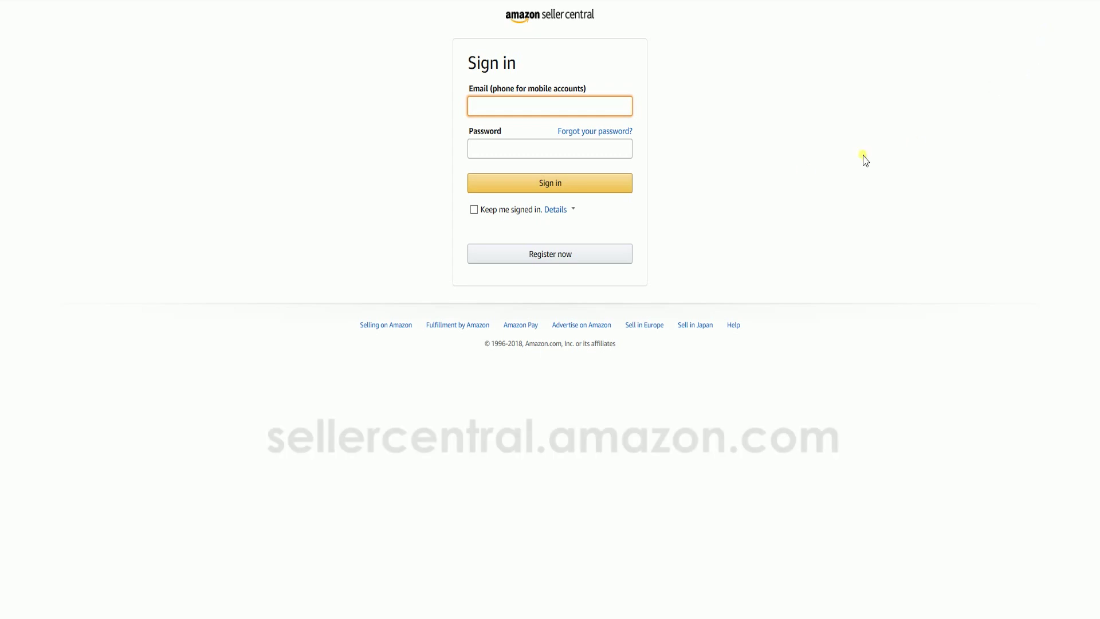
{"action": "left_click", "coordinate": [592, 188]}
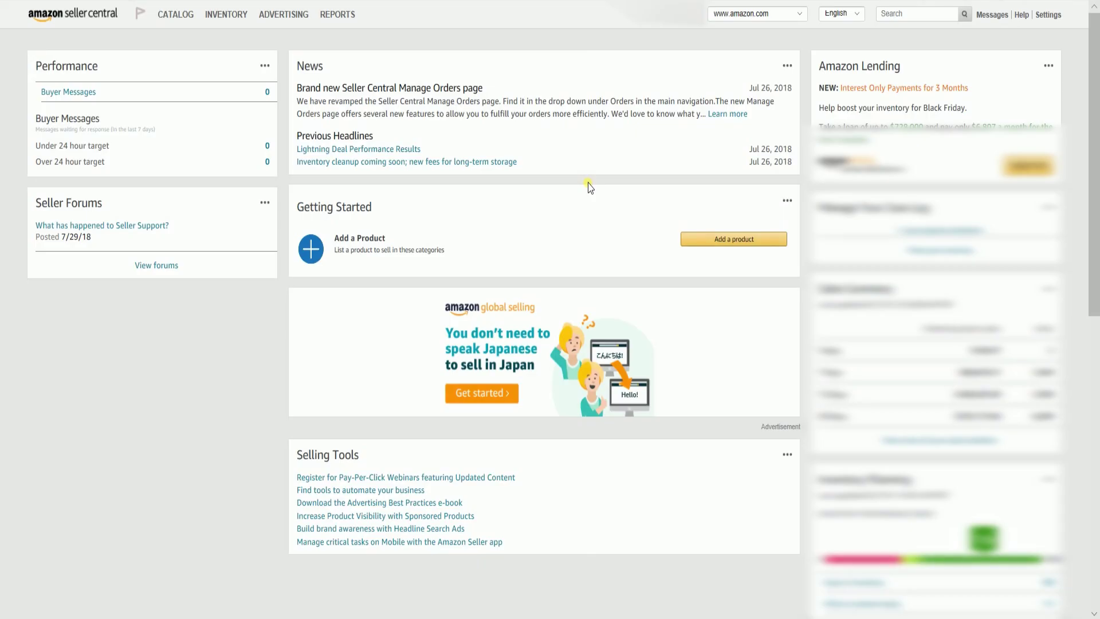
{"action": "mouse_move", "coordinate": [284, 14]}
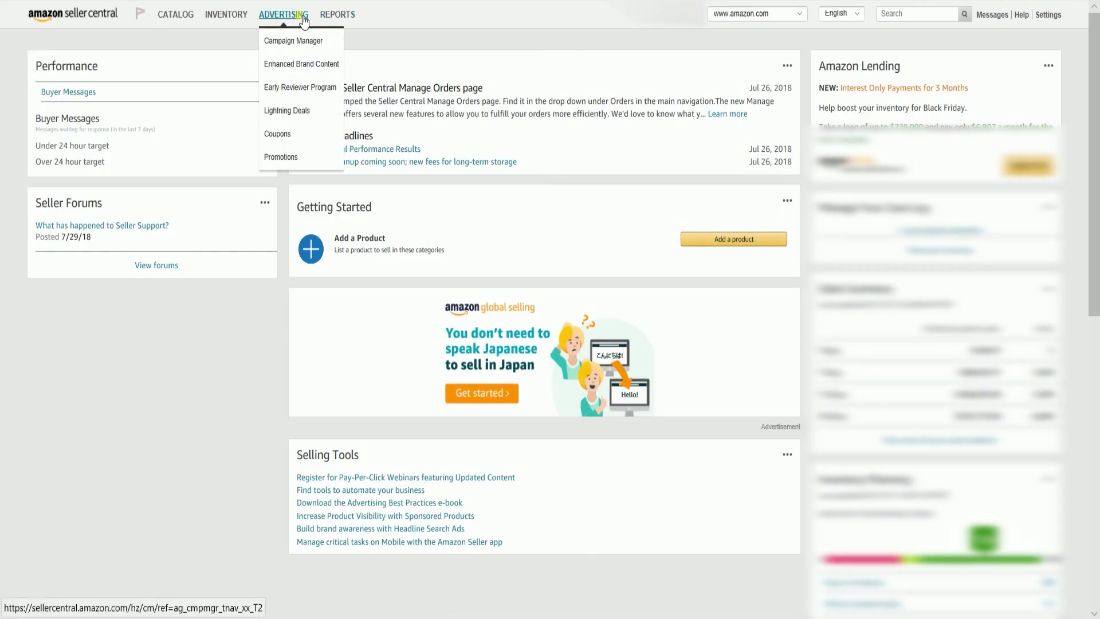
{"action": "left_click", "coordinate": [310, 153]}
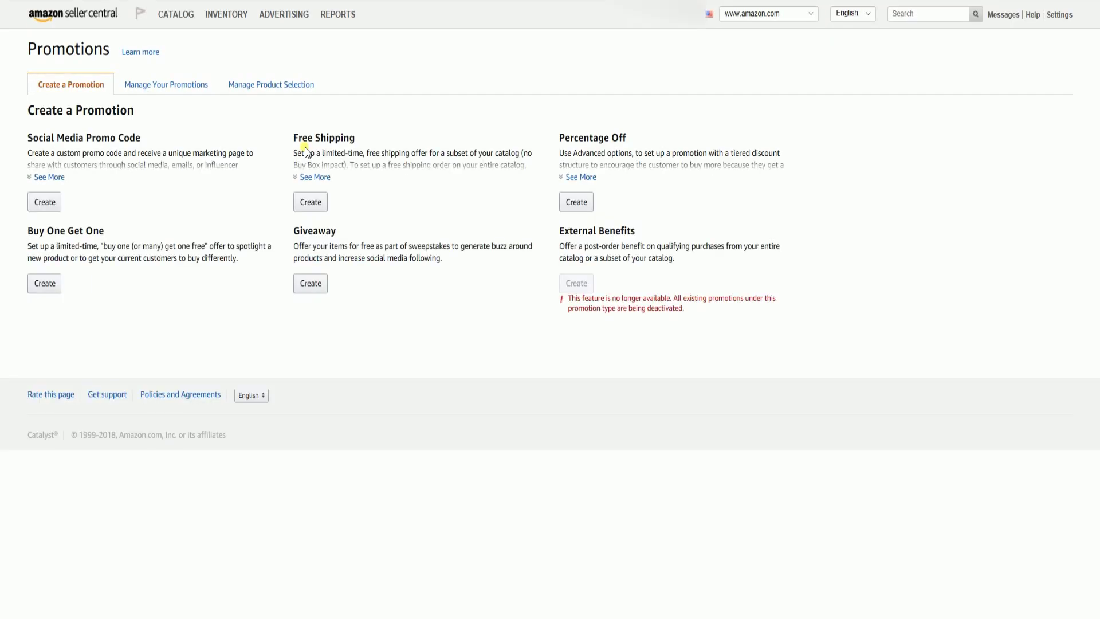
Start a Buy One Get One promotion where buyers purchase 2 items, then begin a new product selection.
{"action": "left_click", "coordinate": [42, 283]}
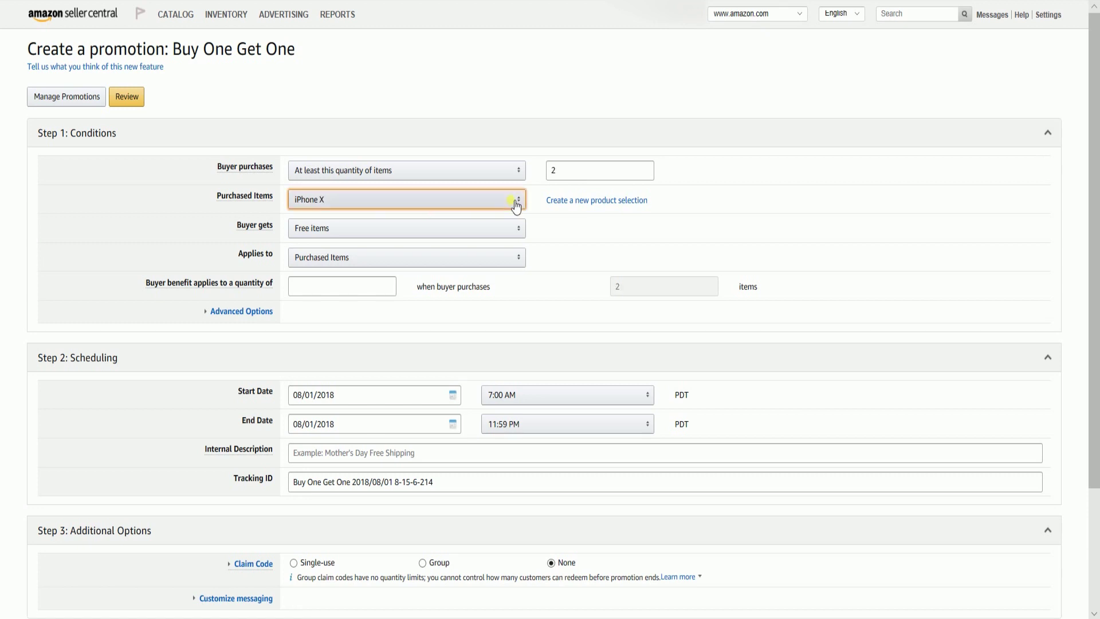
{"action": "left_click", "coordinate": [516, 200]}
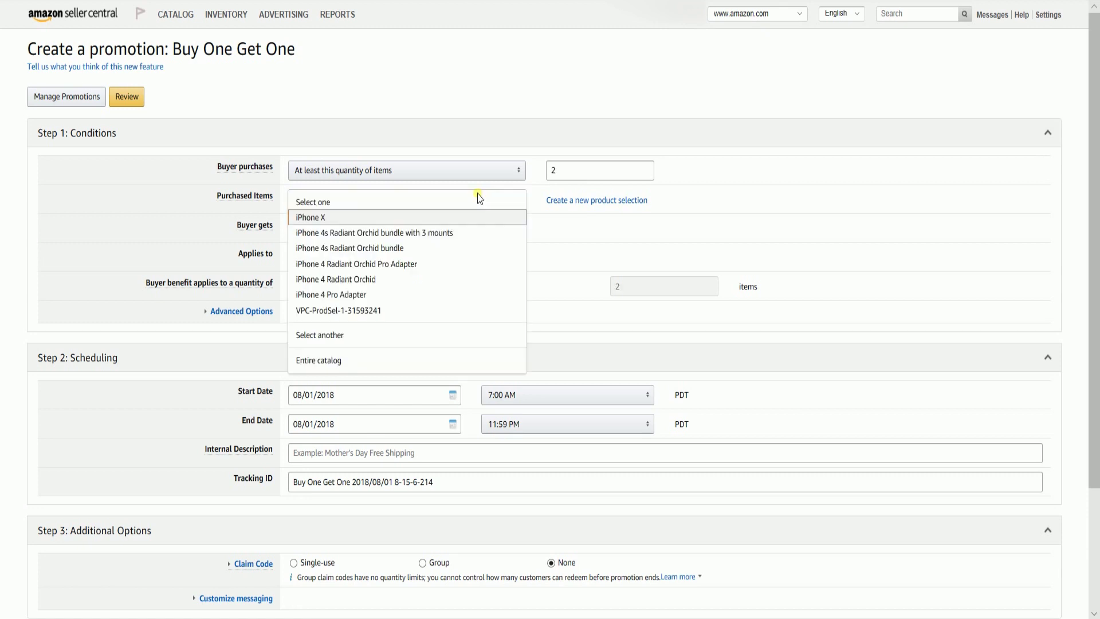
{"action": "left_click", "coordinate": [467, 233]}
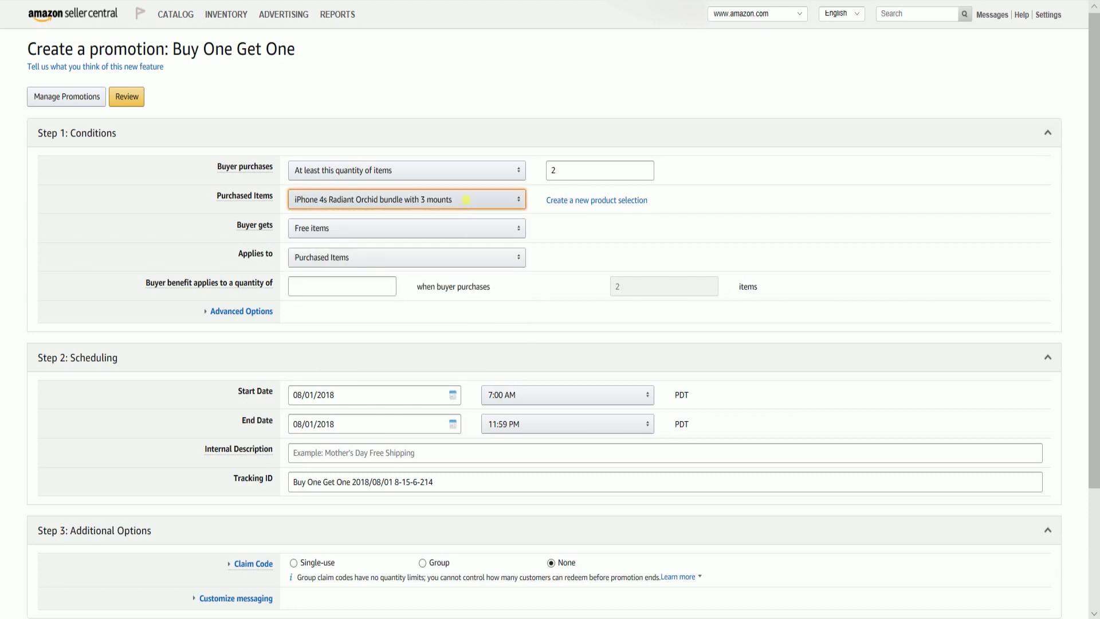
{"action": "left_click", "coordinate": [463, 200]}
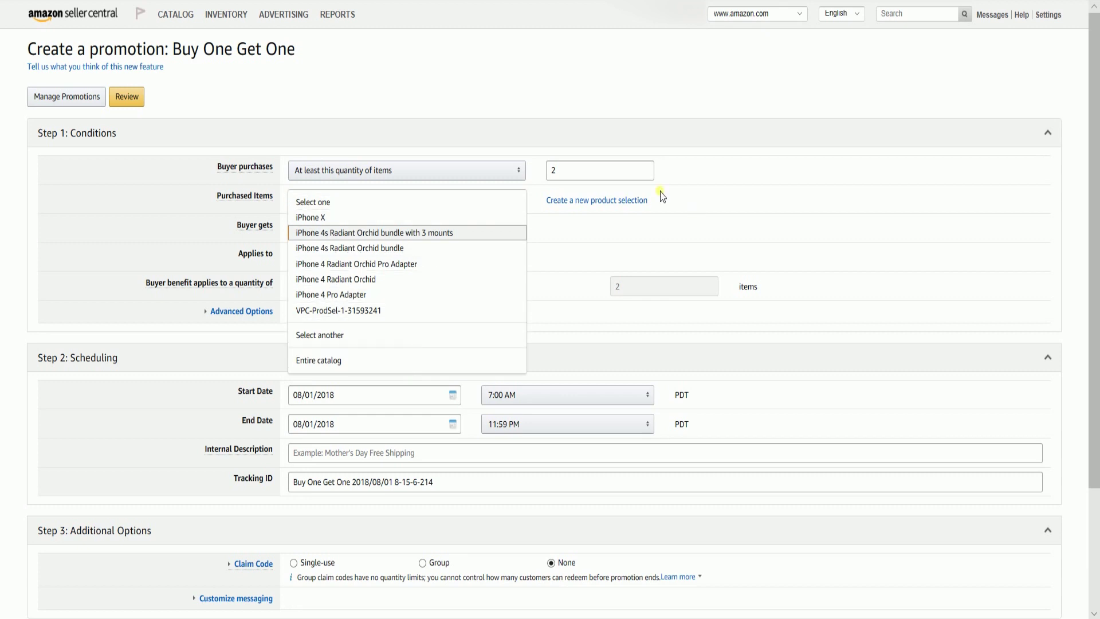
{"action": "left_click", "coordinate": [633, 201]}
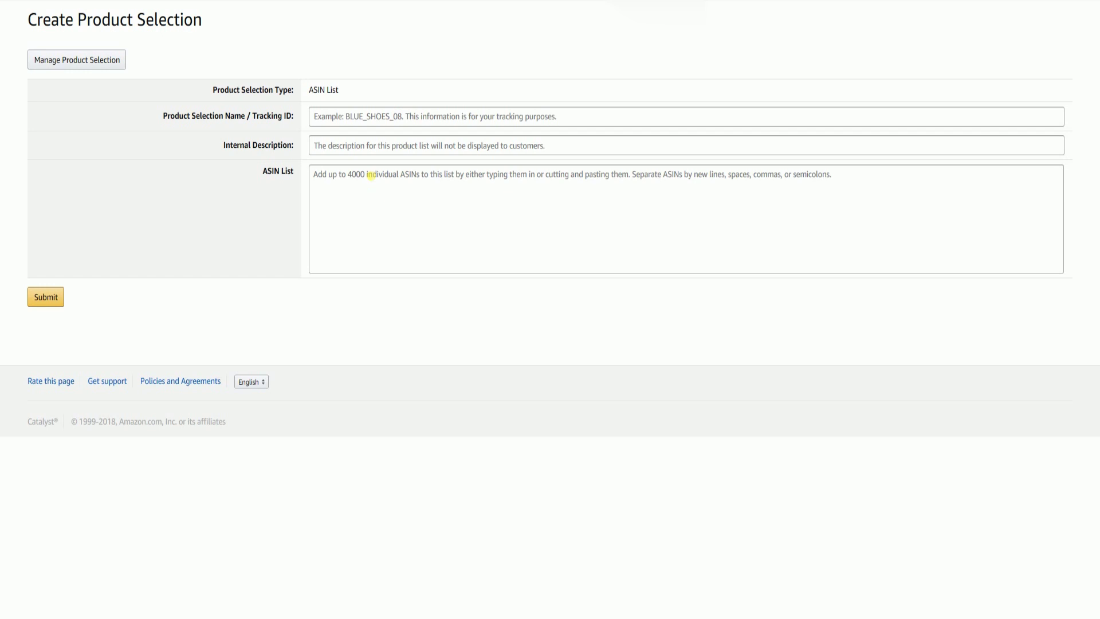
Name the product selection 'Buy One Get One 2018/08/01 8-4-21-417' and reuse it as the internal description.
{"action": "left_click", "coordinate": [393, 147]}
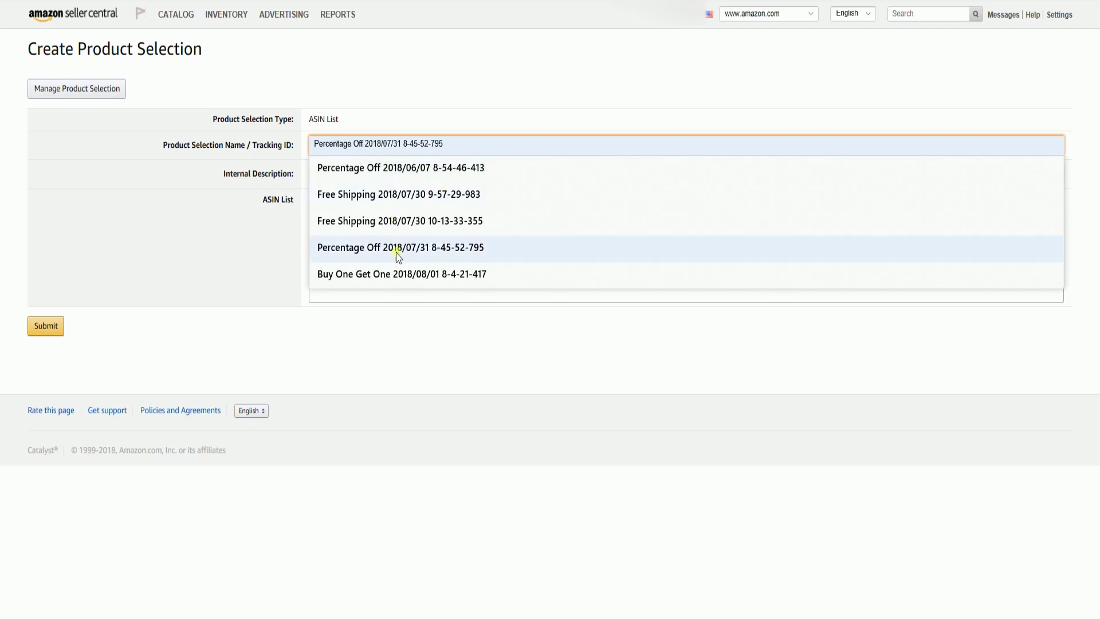
{"action": "left_click", "coordinate": [399, 273]}
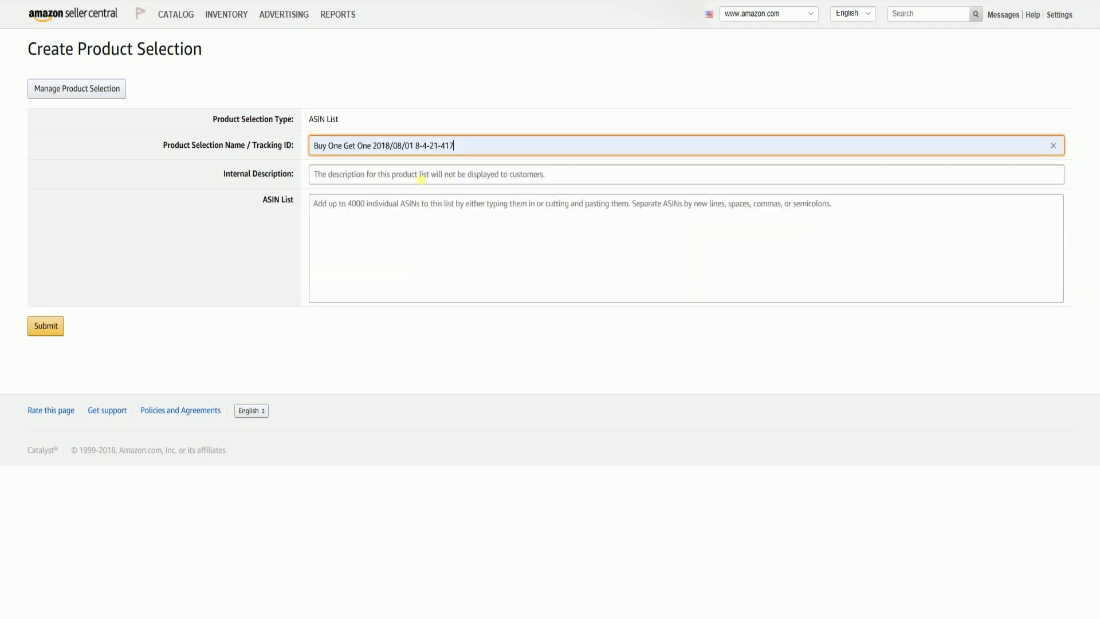
{"action": "key", "text": "ctrl+a"}
{"action": "key", "text": "ctrl+c"}
{"action": "left_click", "coordinate": [421, 175]}
{"action": "key", "text": "ctrl+v"}
{"action": "left_click", "coordinate": [412, 247]}
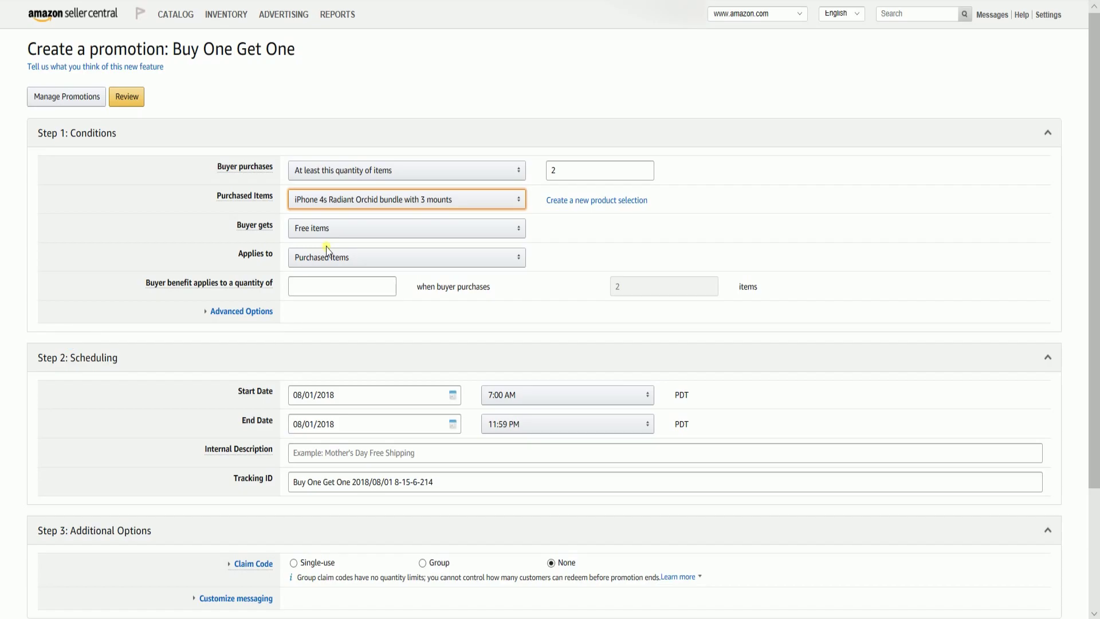
Set Purchased Items to Entire catalog.
{"action": "left_click", "coordinate": [349, 204]}
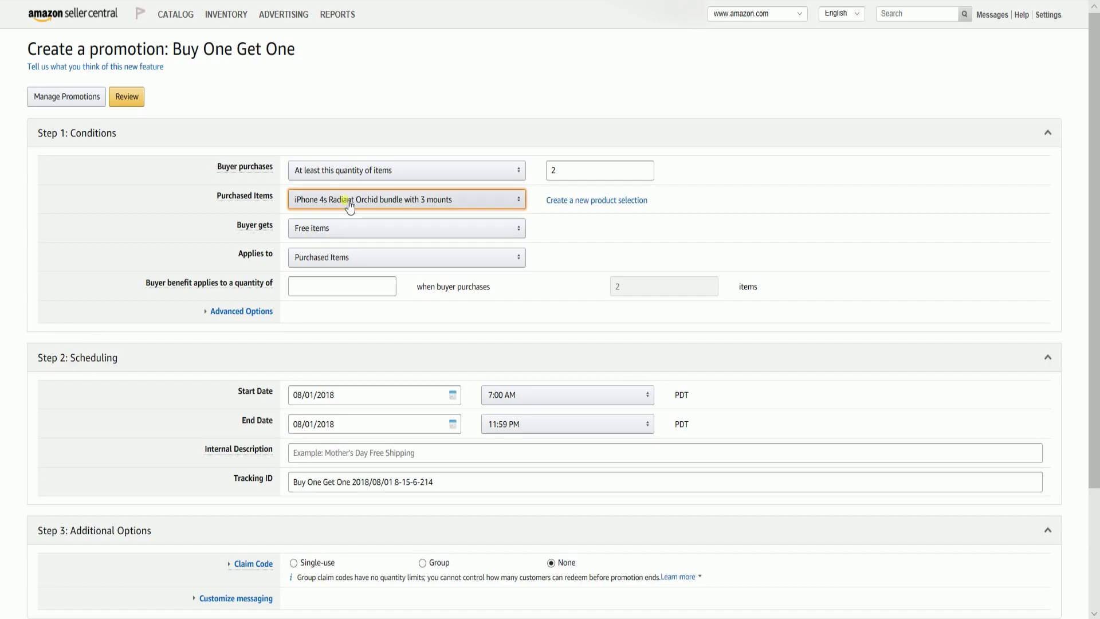
{"action": "left_click", "coordinate": [349, 205]}
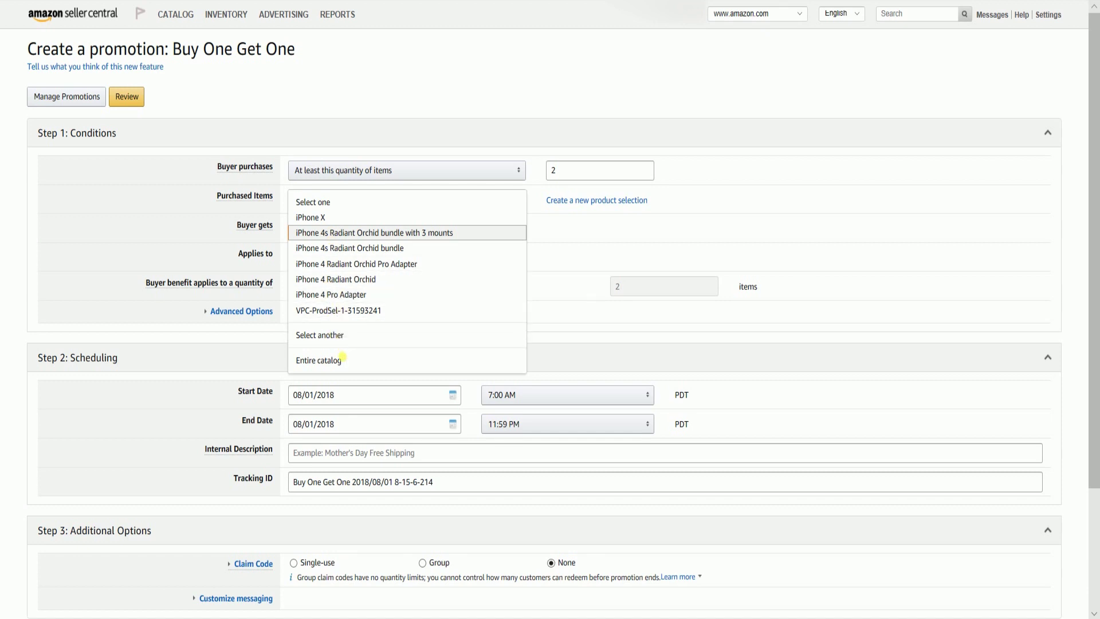
{"action": "left_click", "coordinate": [348, 366]}
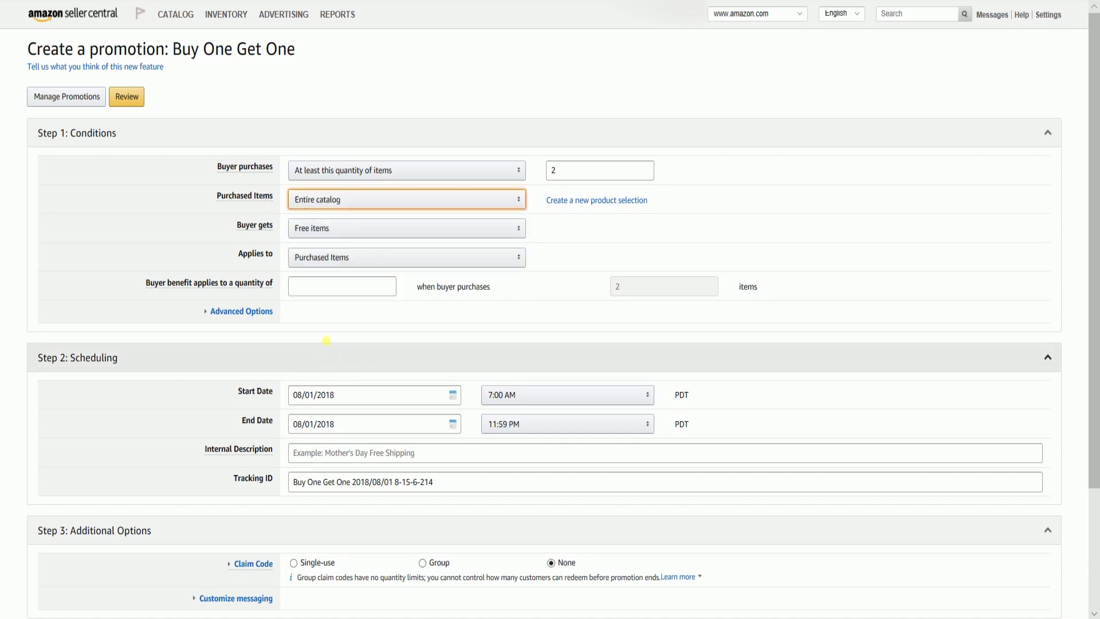
{"action": "left_click", "coordinate": [330, 340]}
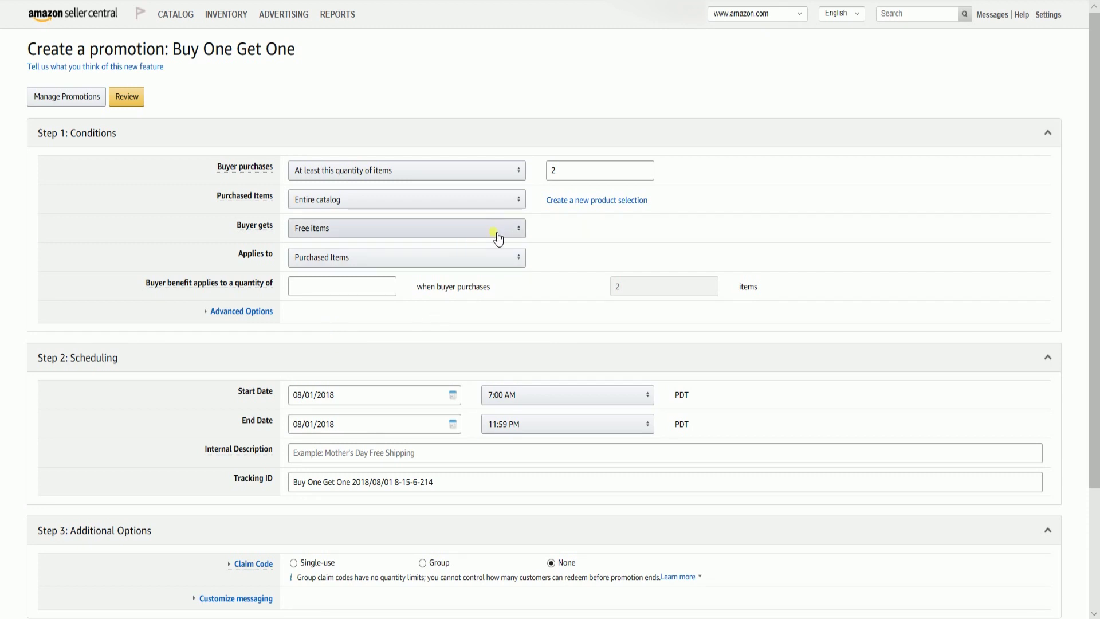
Try Applies to 'Qualifying Item', then set the benefit back to Purchased Items.
{"action": "left_click", "coordinate": [487, 269]}
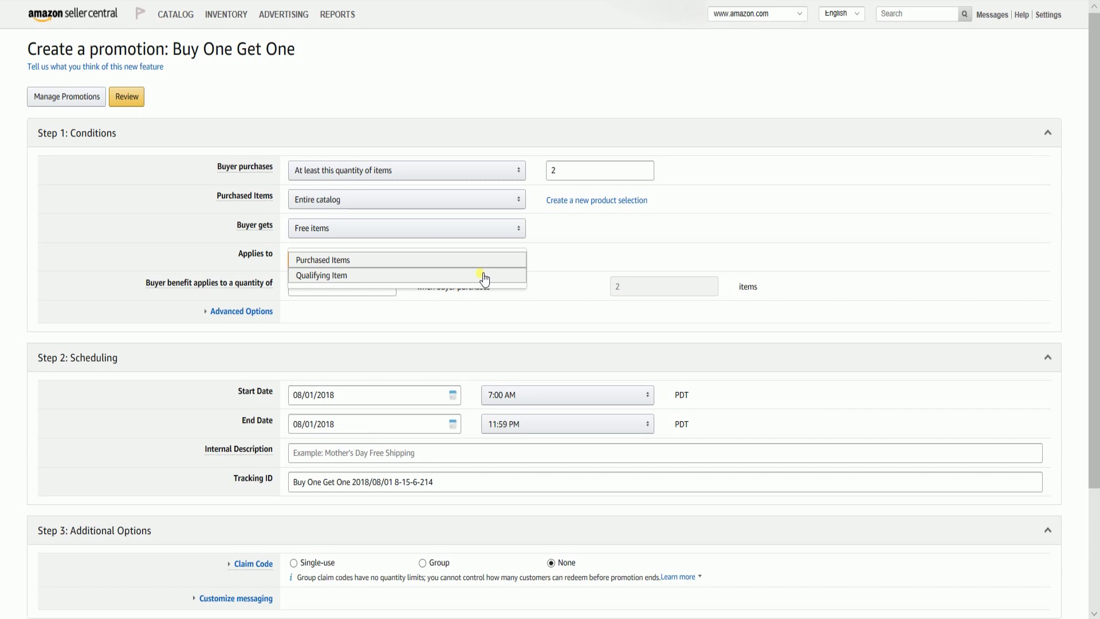
{"action": "left_click", "coordinate": [485, 276]}
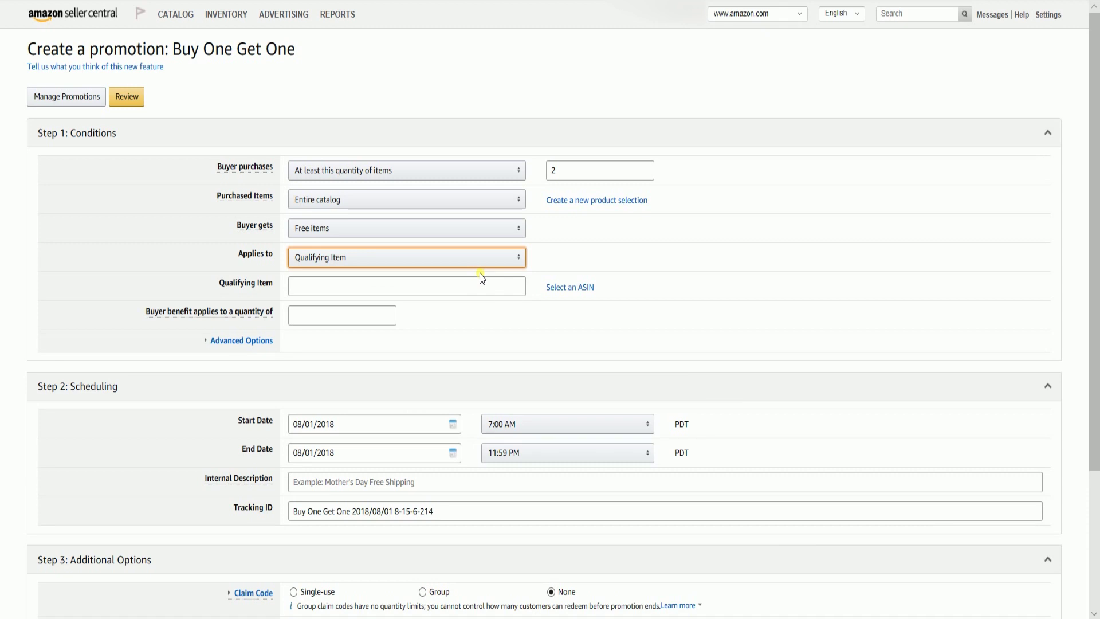
{"action": "left_click", "coordinate": [470, 294]}
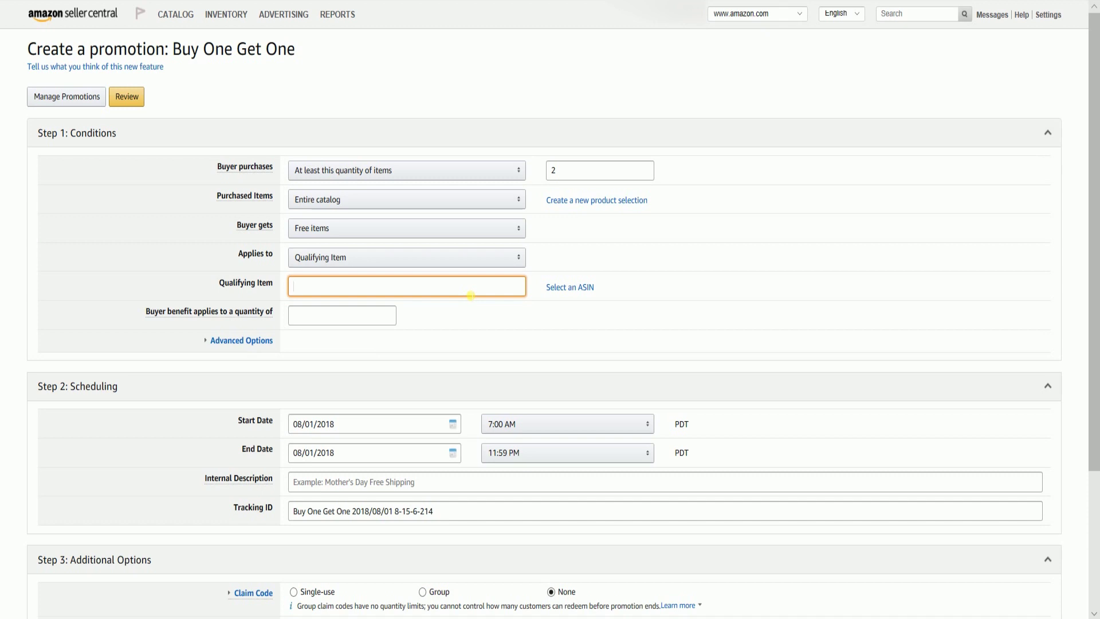
{"action": "left_click", "coordinate": [478, 259]}
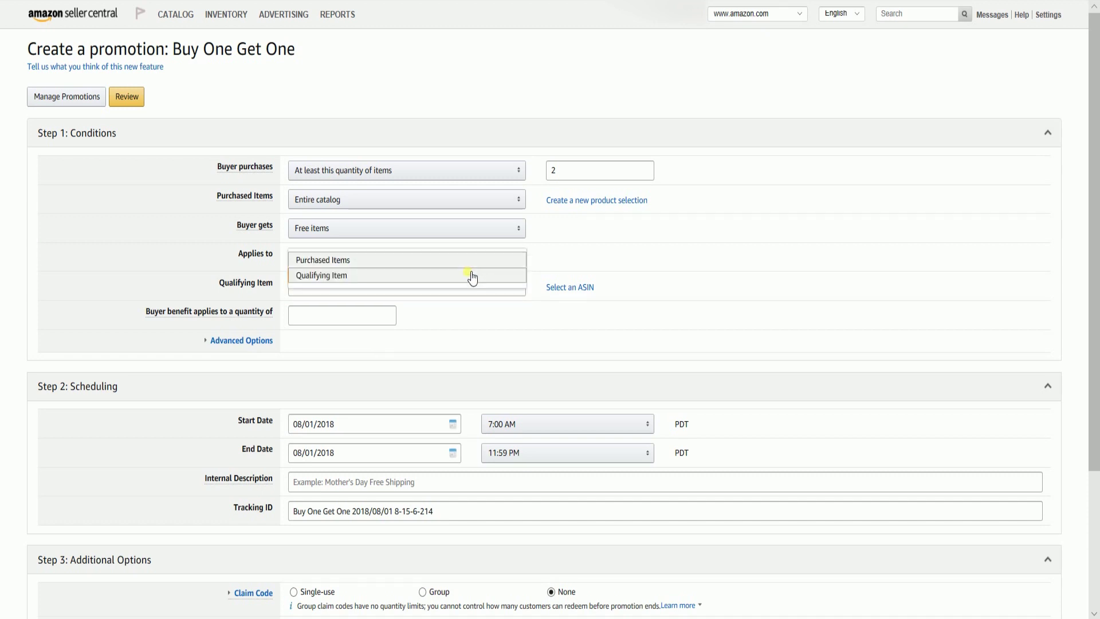
{"action": "left_click", "coordinate": [467, 260]}
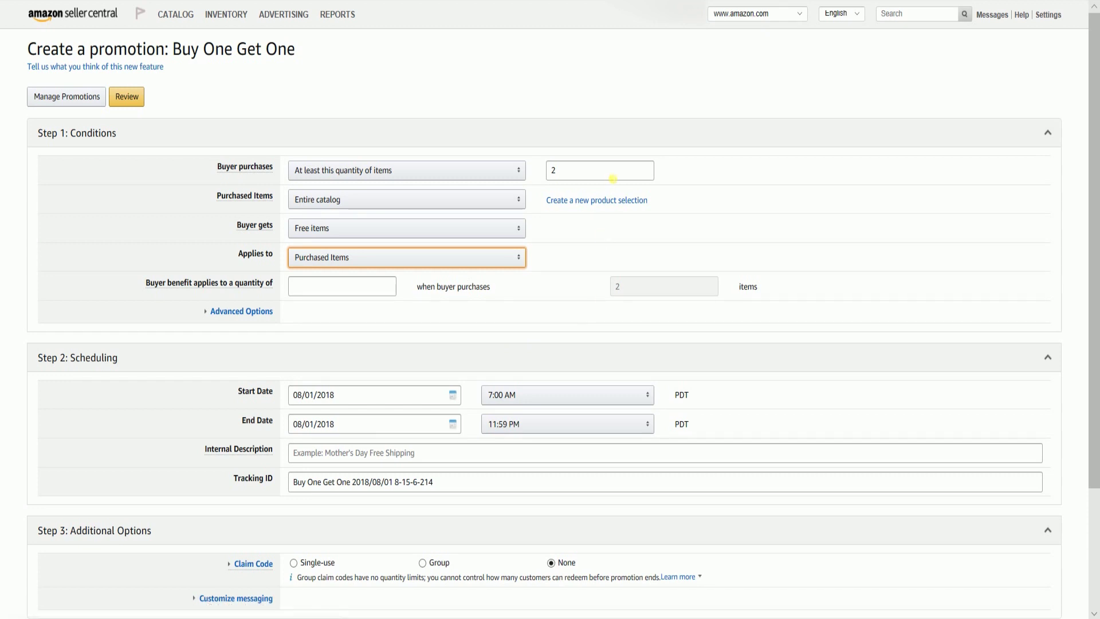
Make the buyer benefit apply to 1 item and expand Advanced Options to show Exclude Items.
{"action": "left_click", "coordinate": [614, 179]}
{"action": "left_click", "coordinate": [378, 289]}
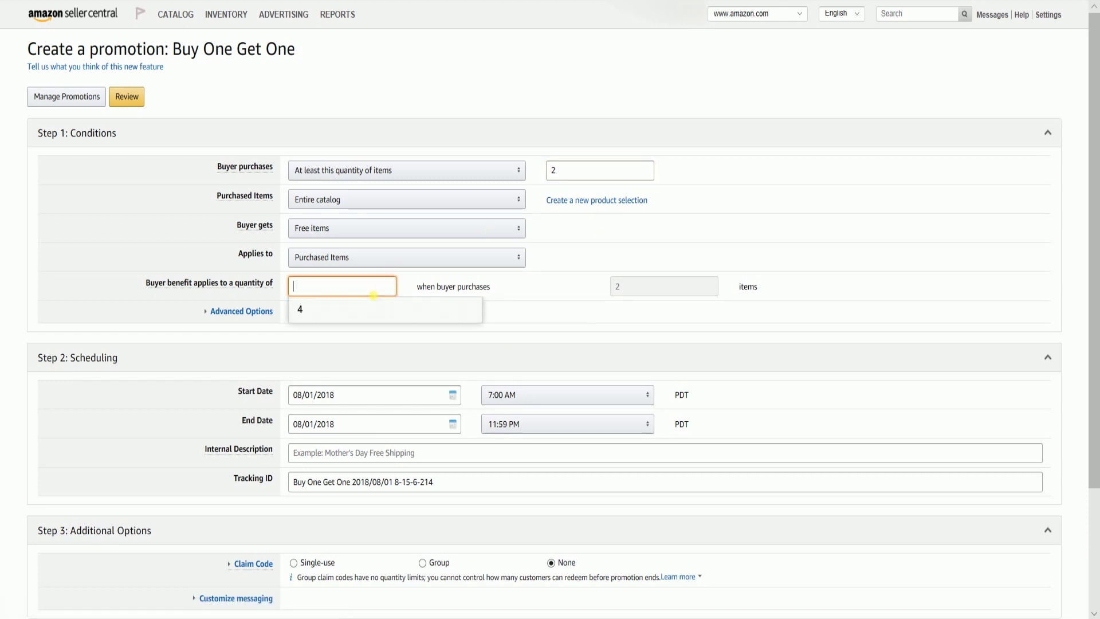
{"action": "type", "text": "1"}
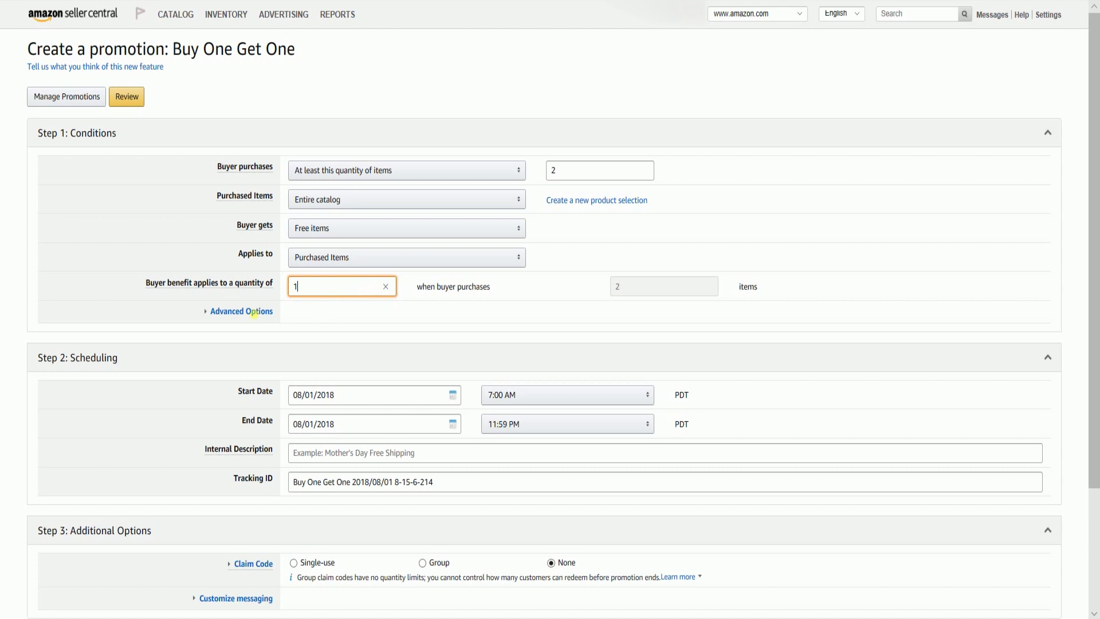
{"action": "left_click", "coordinate": [172, 319]}
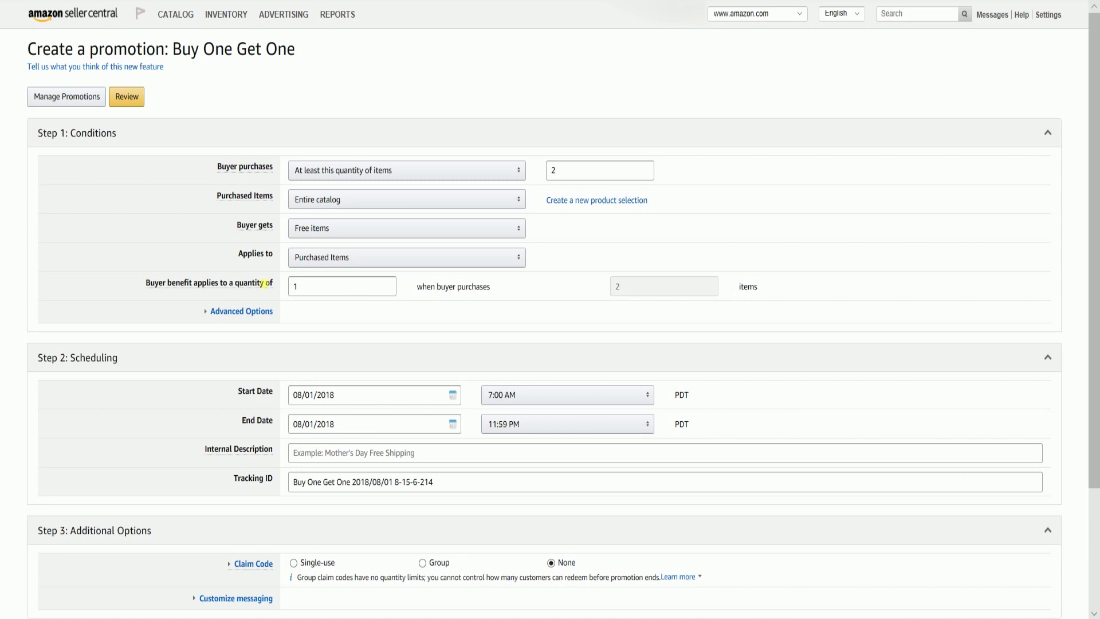
{"action": "left_click", "coordinate": [238, 311]}
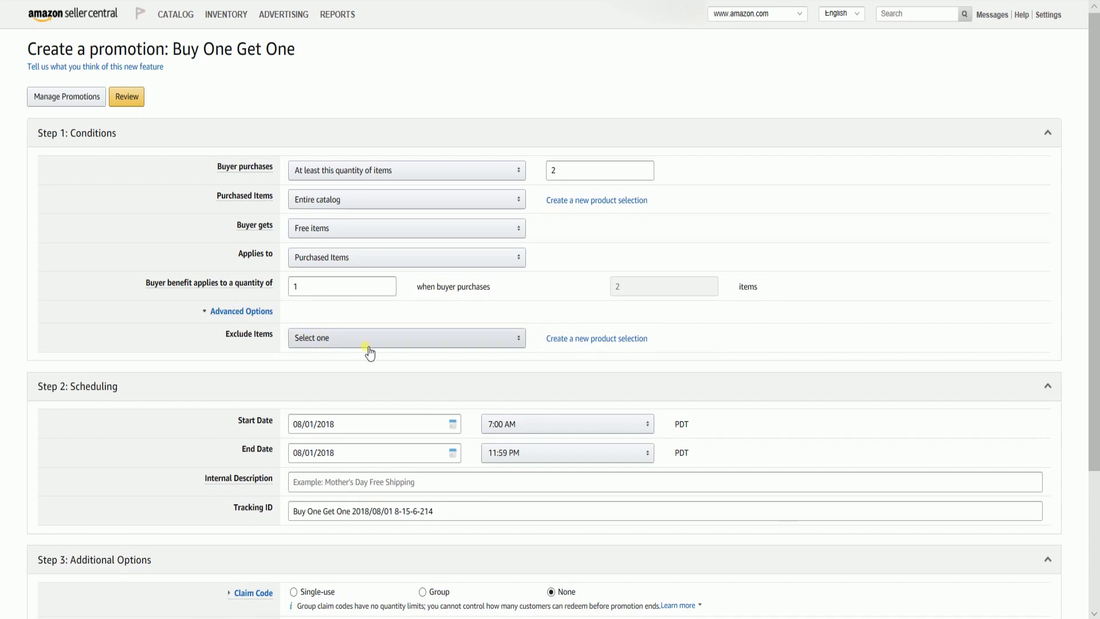
{"action": "scroll", "coordinate": [369, 354], "scroll_direction": "down", "scroll_amount": 3}
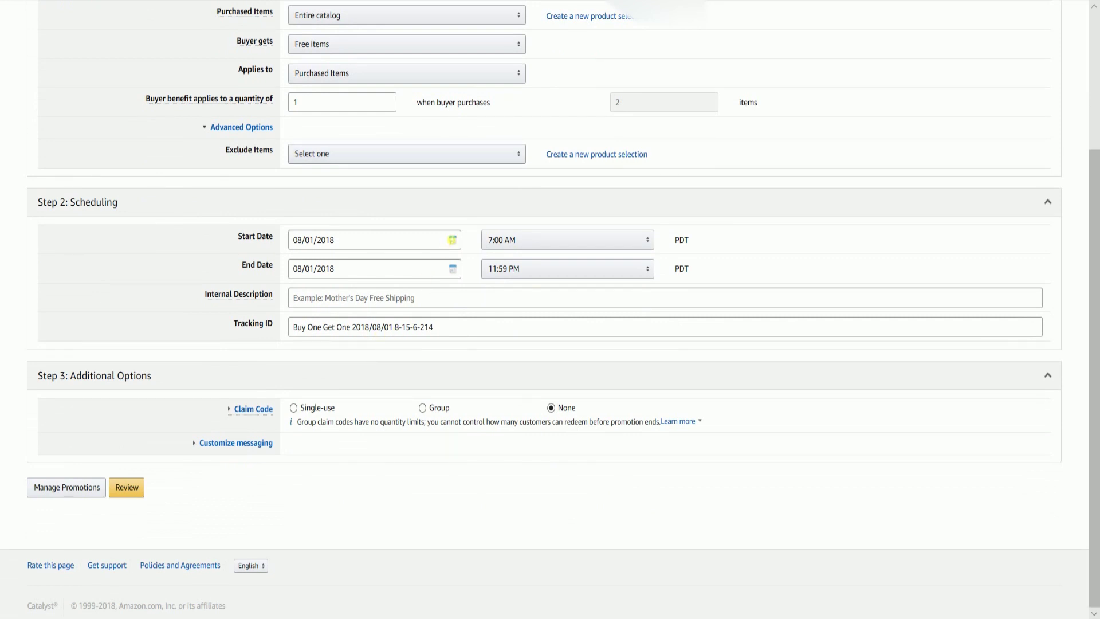
Schedule the promotion from August 15 to August 31, 2018.
{"action": "left_click", "coordinate": [457, 242]}
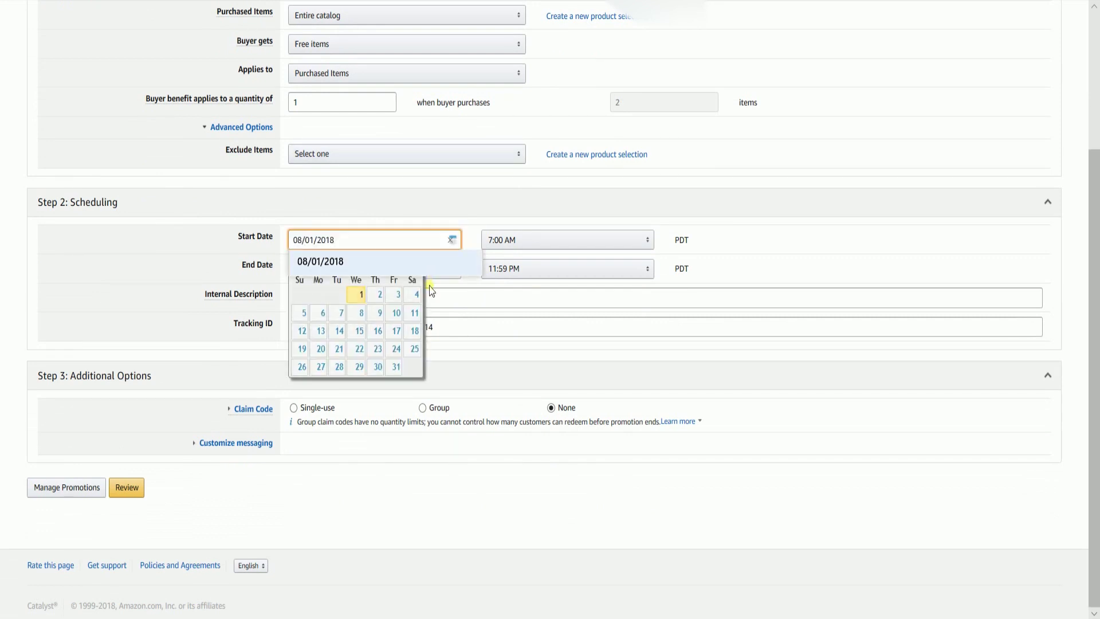
{"action": "left_click", "coordinate": [361, 334]}
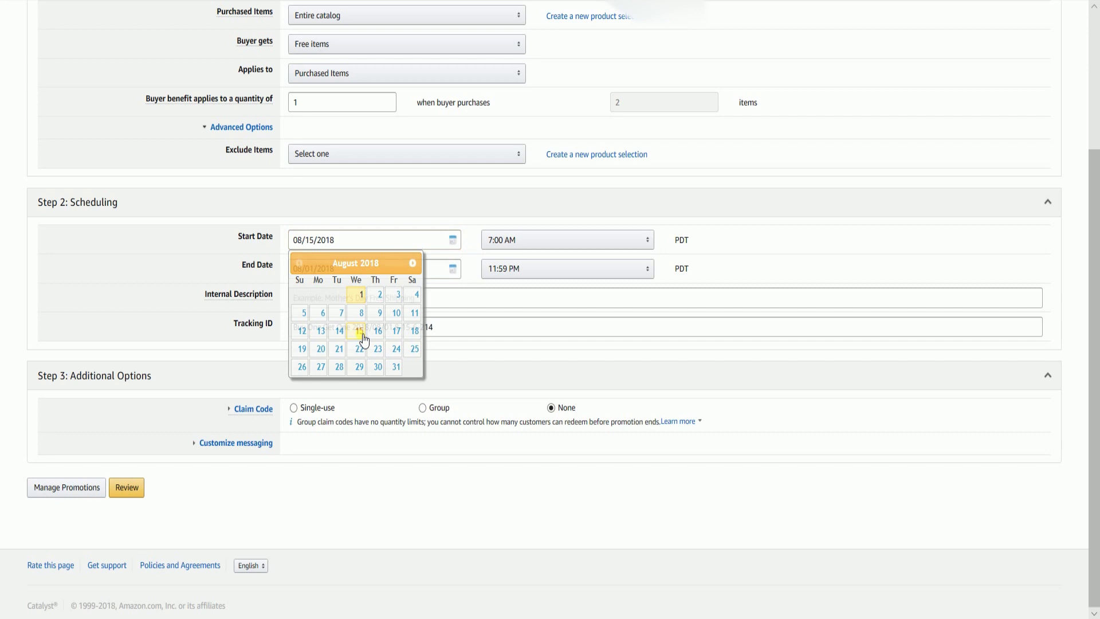
{"action": "left_click", "coordinate": [364, 336]}
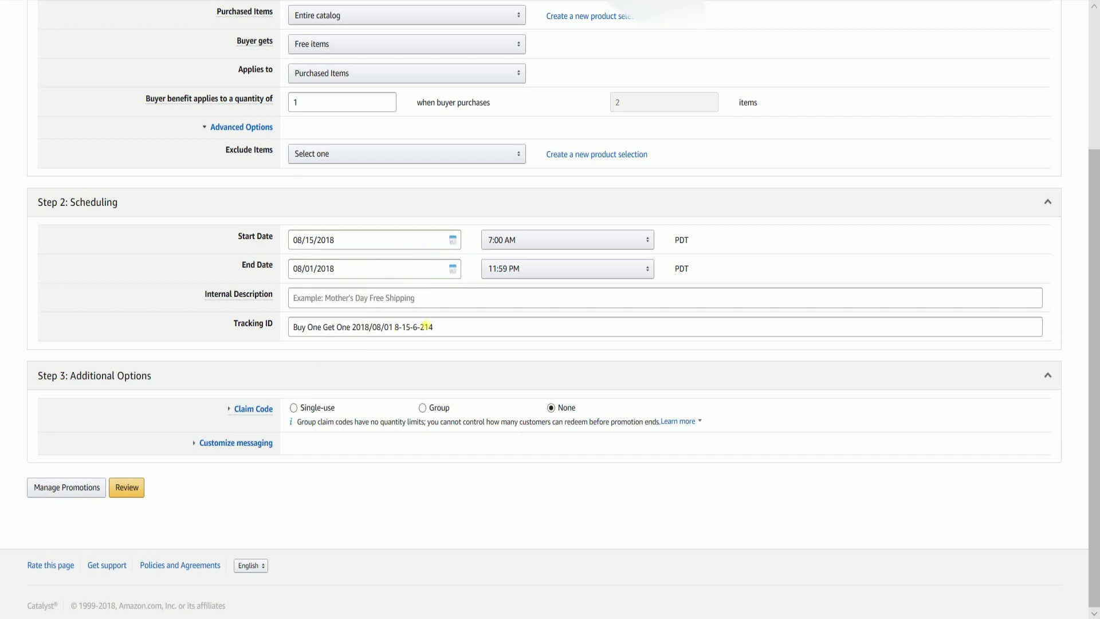
{"action": "left_click", "coordinate": [452, 268]}
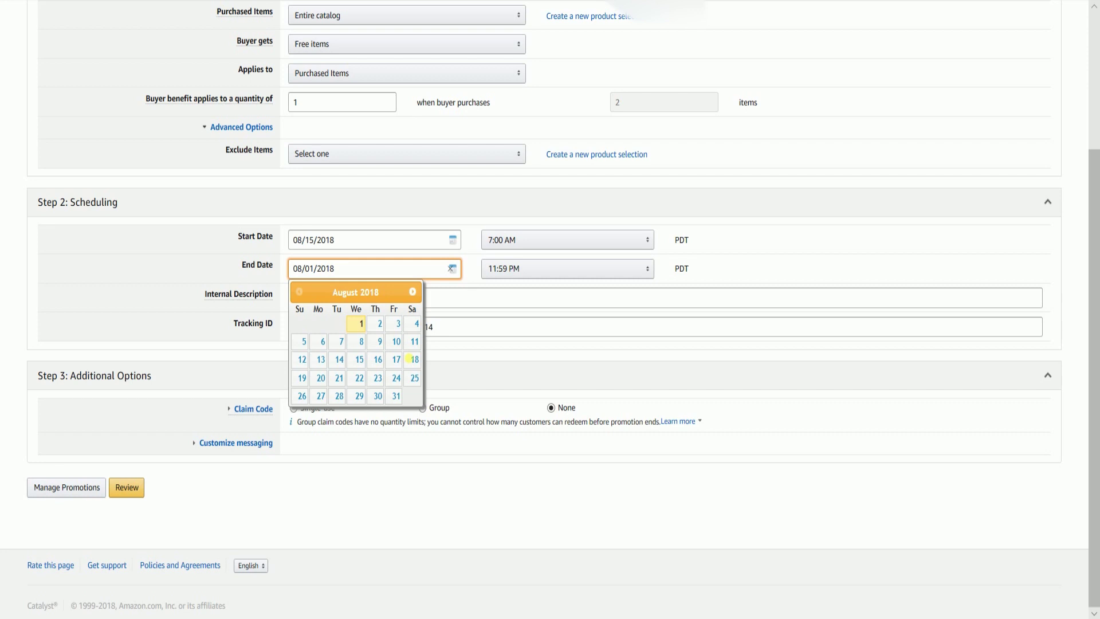
{"action": "left_click", "coordinate": [396, 396]}
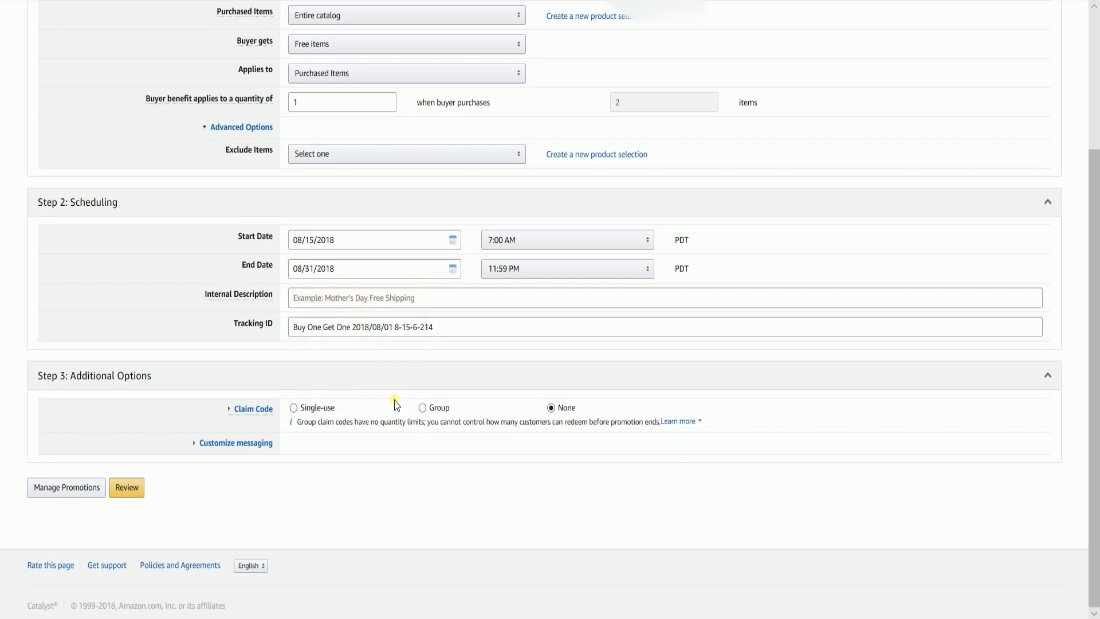
Set Internal Description and Tracking ID to 'Buy One Get One 2018/08/01 8-4-21-417'.
{"action": "triple_click", "coordinate": [475, 328]}
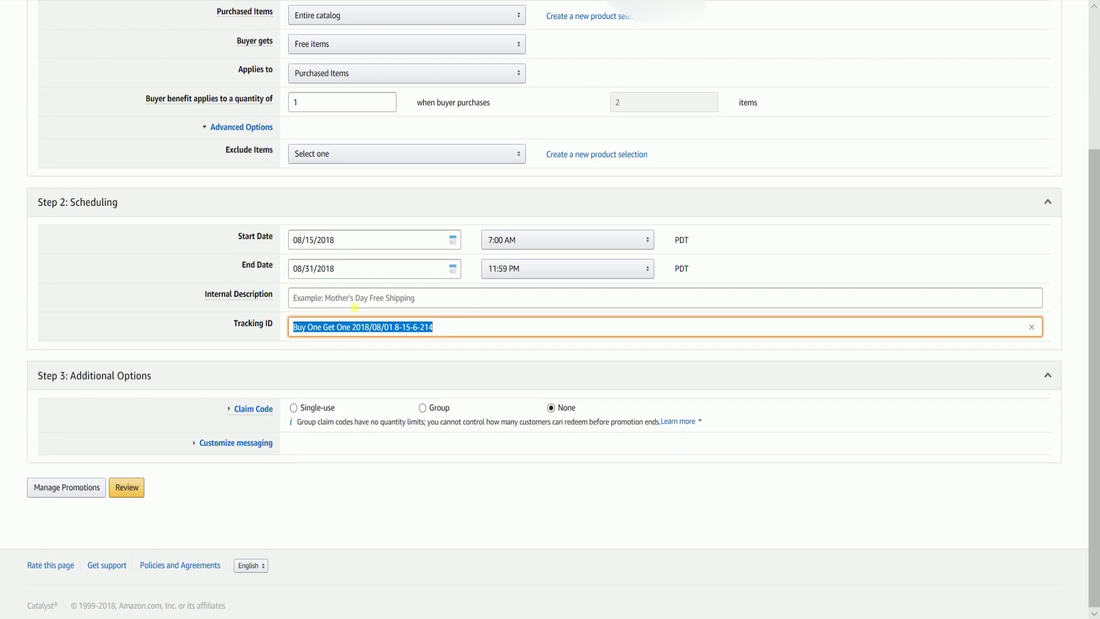
{"action": "left_click", "coordinate": [355, 308]}
{"action": "type", "text": "Buy One Get One 2018/08/01 8-4-21-417"}
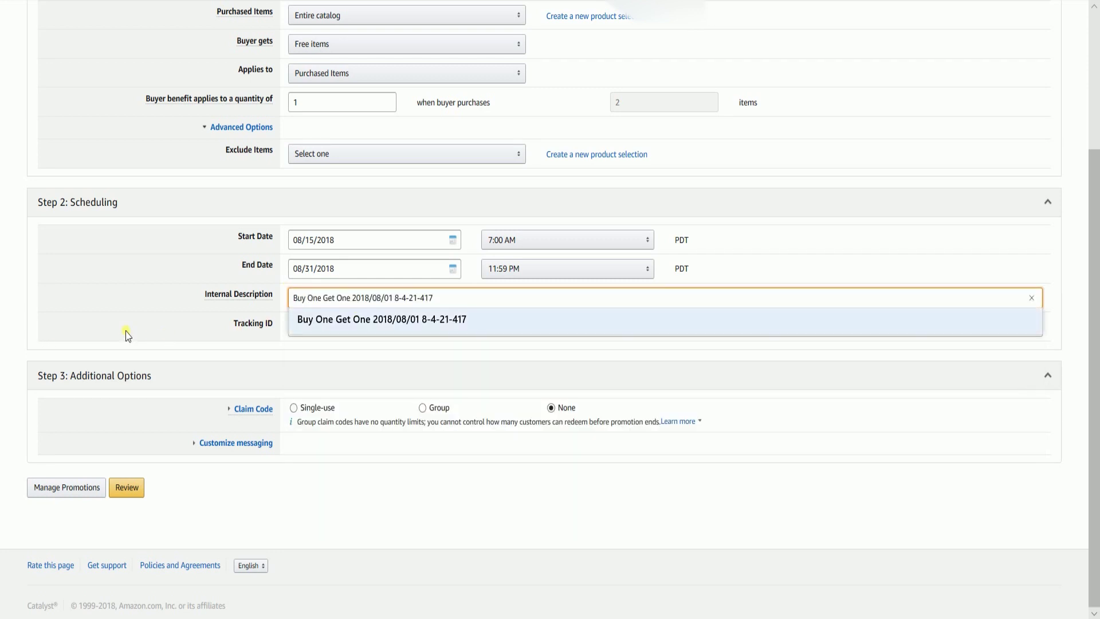
{"action": "triple_click", "coordinate": [460, 332]}
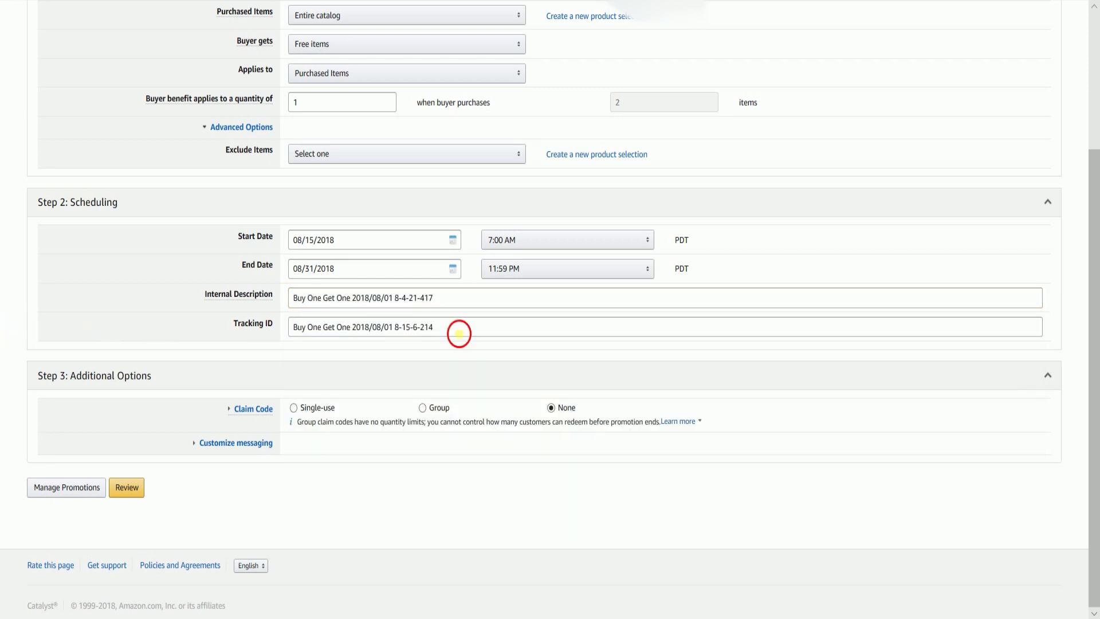
{"action": "type", "text": "Buy One Get One 2018/08/01 8-4-21-417"}
Expand the claim code options, compare Single-use and Group, and leave it at None.
{"action": "left_click", "coordinate": [235, 442]}
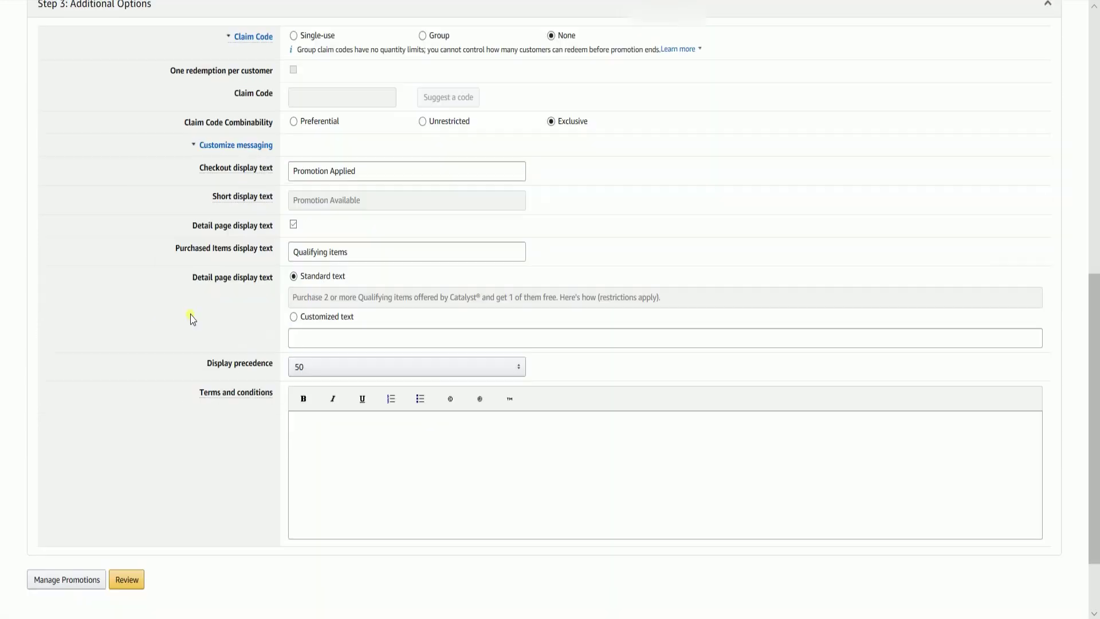
{"action": "left_click", "coordinate": [295, 49]}
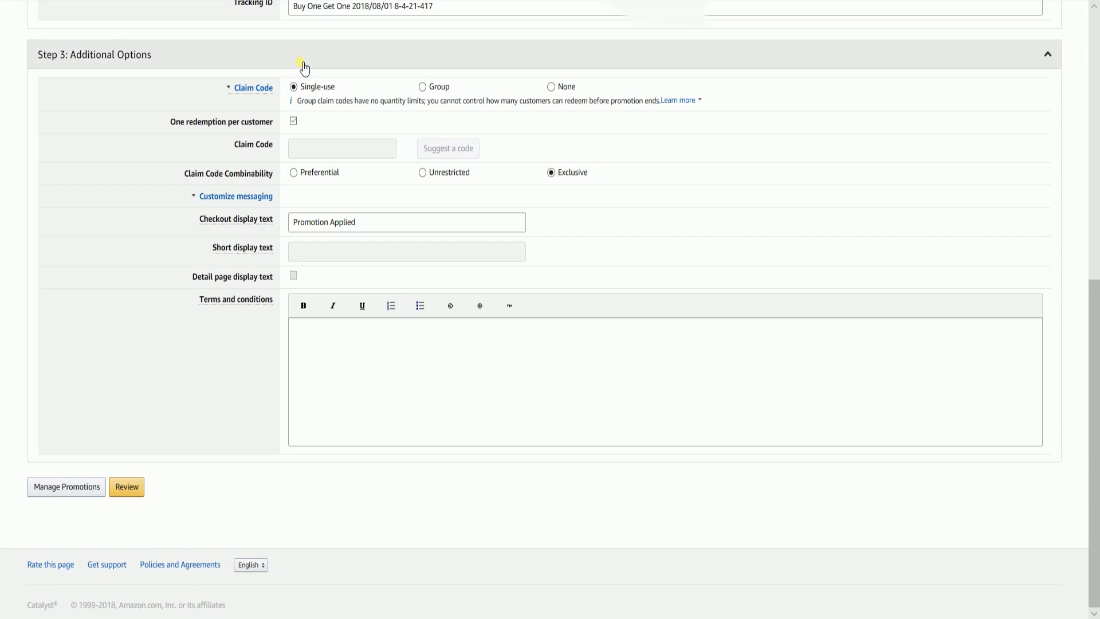
{"action": "left_click", "coordinate": [424, 87]}
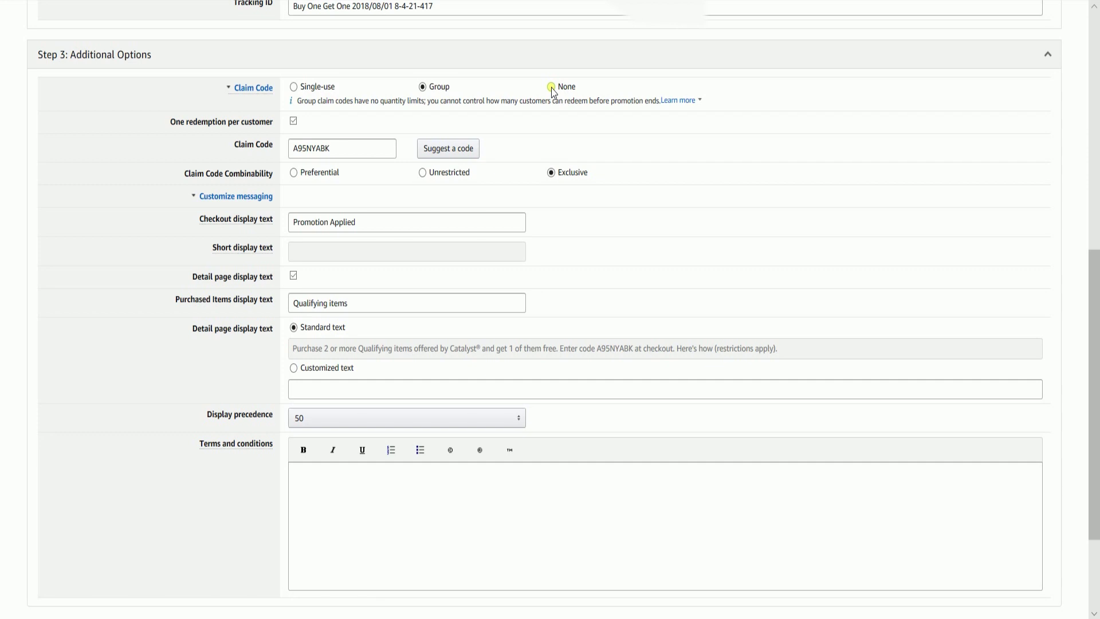
{"action": "left_click", "coordinate": [551, 87]}
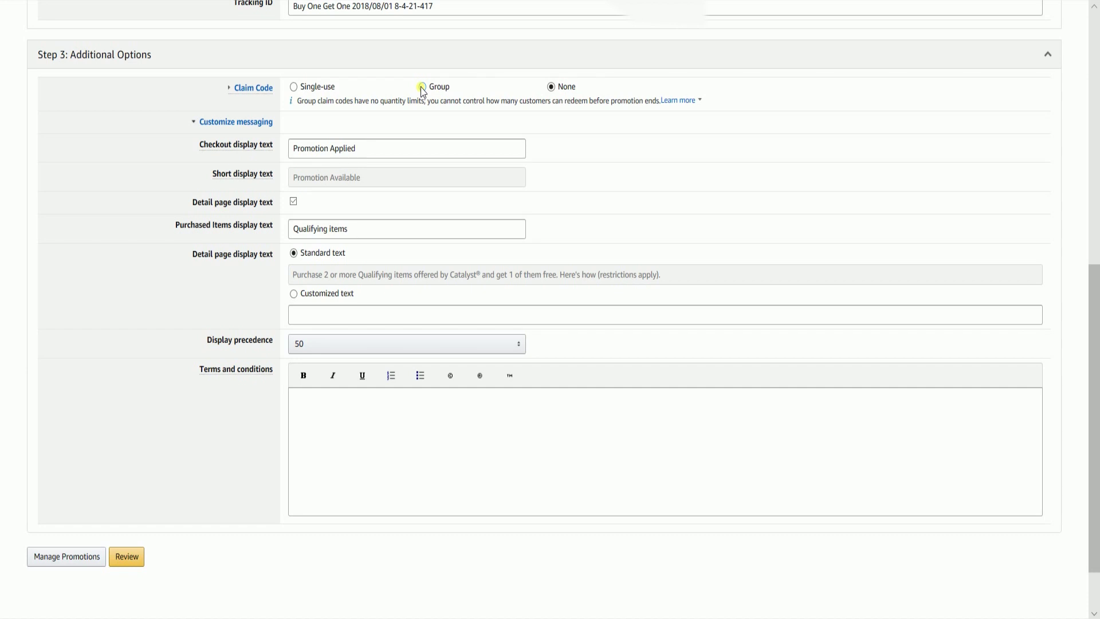
Choose a Group claim code and paste the bulleted terms into Terms and conditions.
{"action": "left_click", "coordinate": [422, 87]}
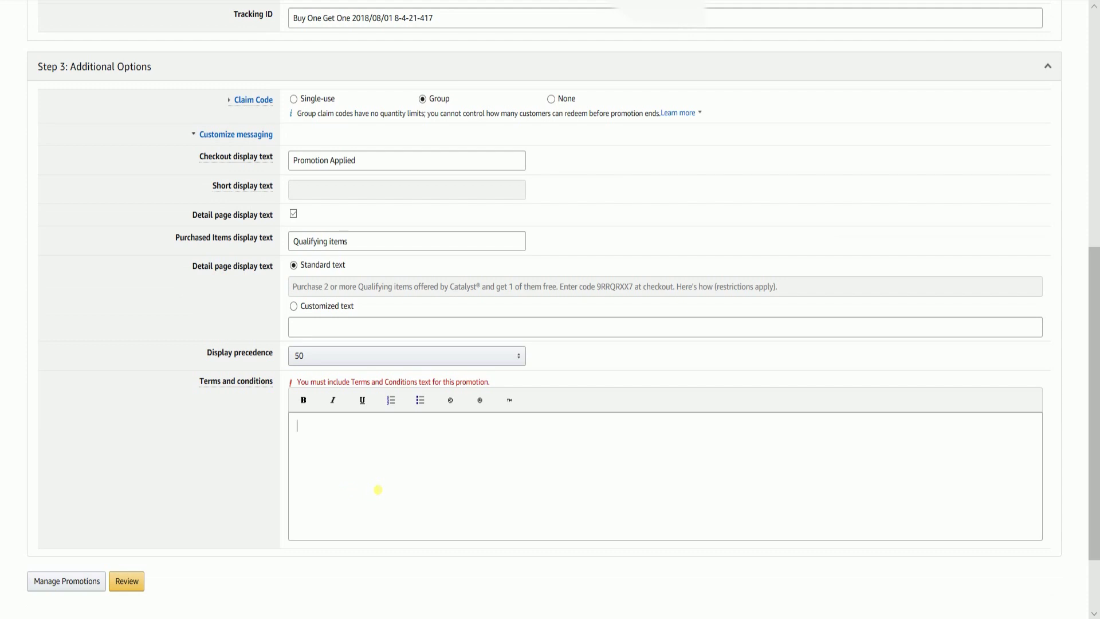
{"action": "key", "text": "ctrl+v"}
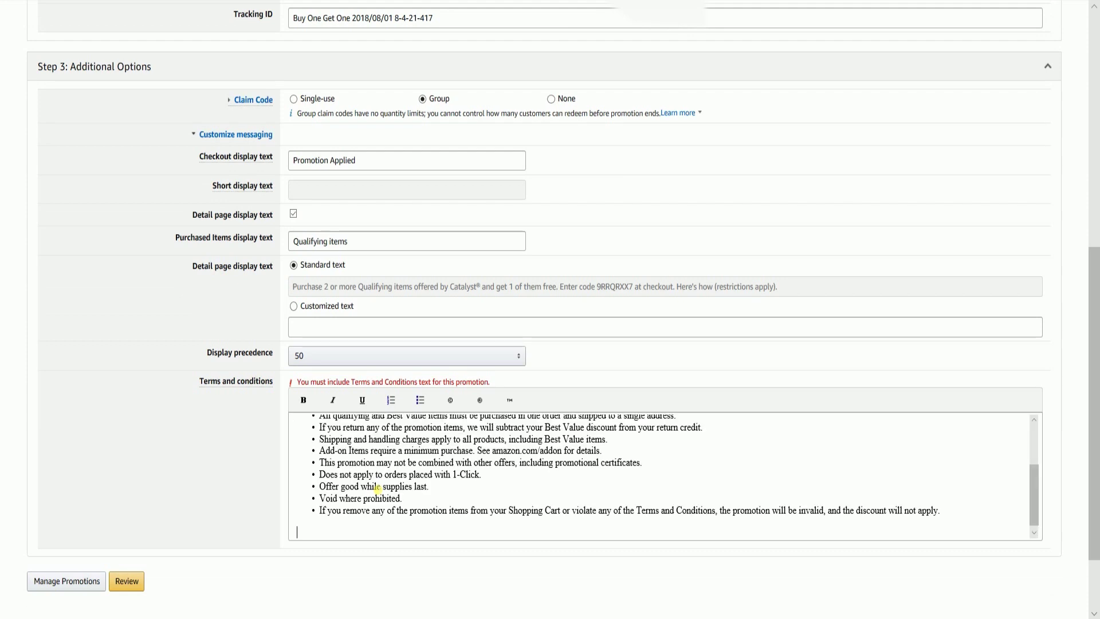
{"action": "left_click", "coordinate": [253, 100]}
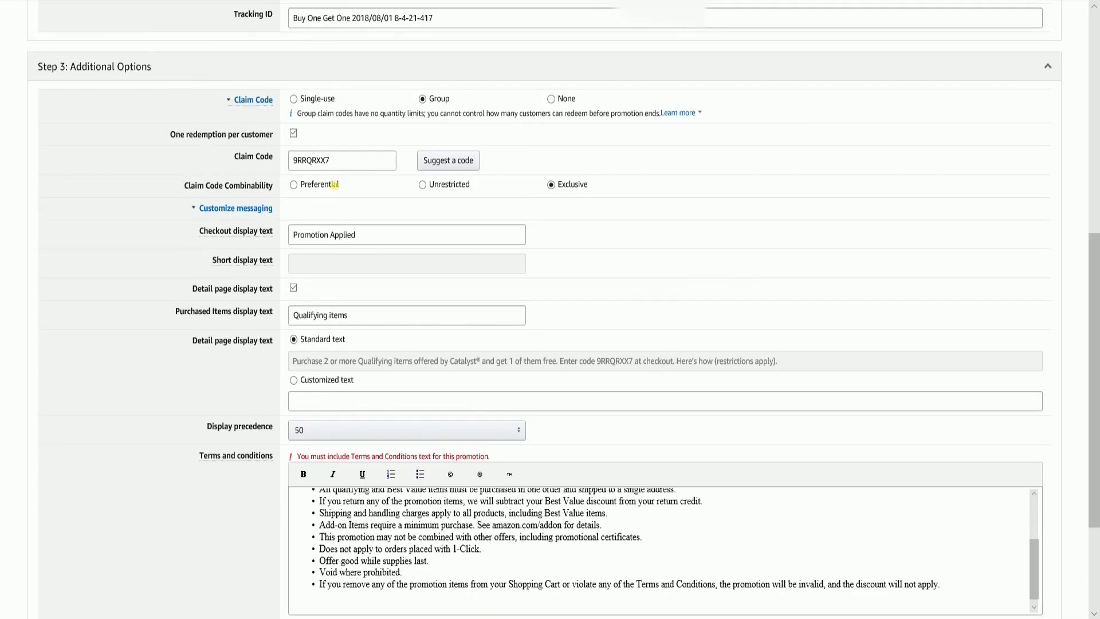
{"action": "scroll", "coordinate": [160, 313], "scroll_direction": "down", "scroll_amount": 3}
Review the Buy One Get One promotion details and submit it.
{"action": "left_click", "coordinate": [127, 563]}
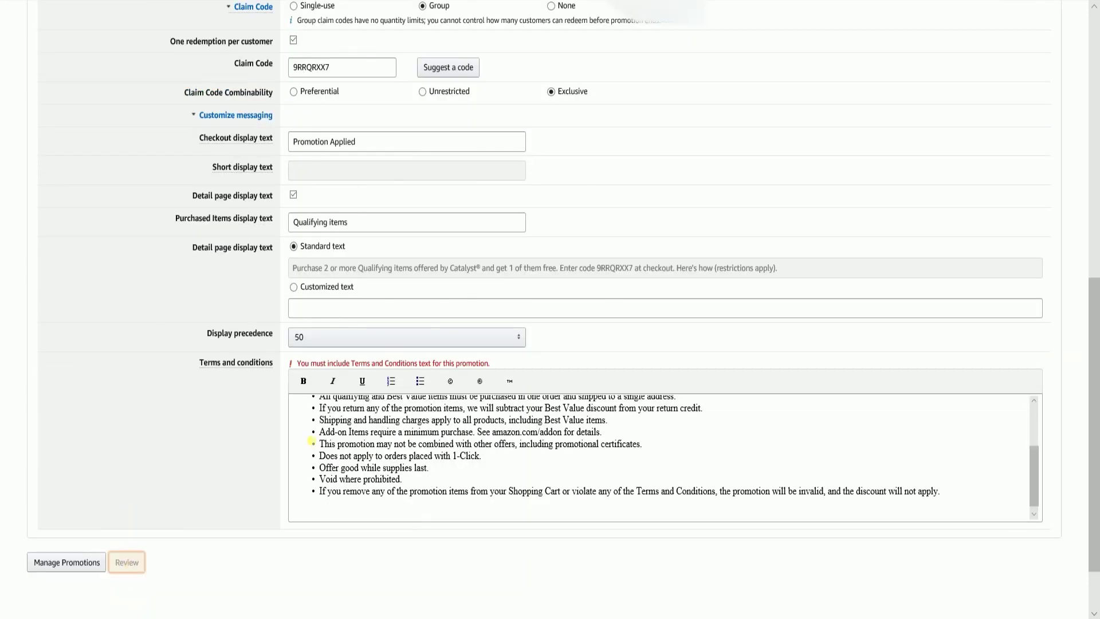
{"action": "scroll", "coordinate": [303, 412], "scroll_direction": "down", "scroll_amount": 6}
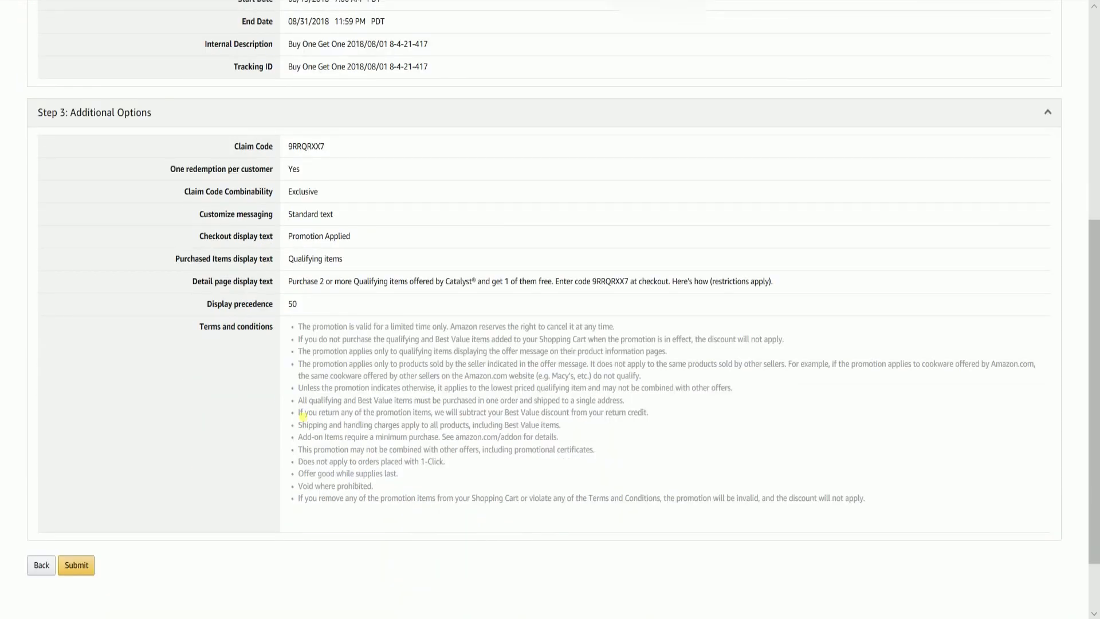
{"action": "left_click", "coordinate": [75, 565]}
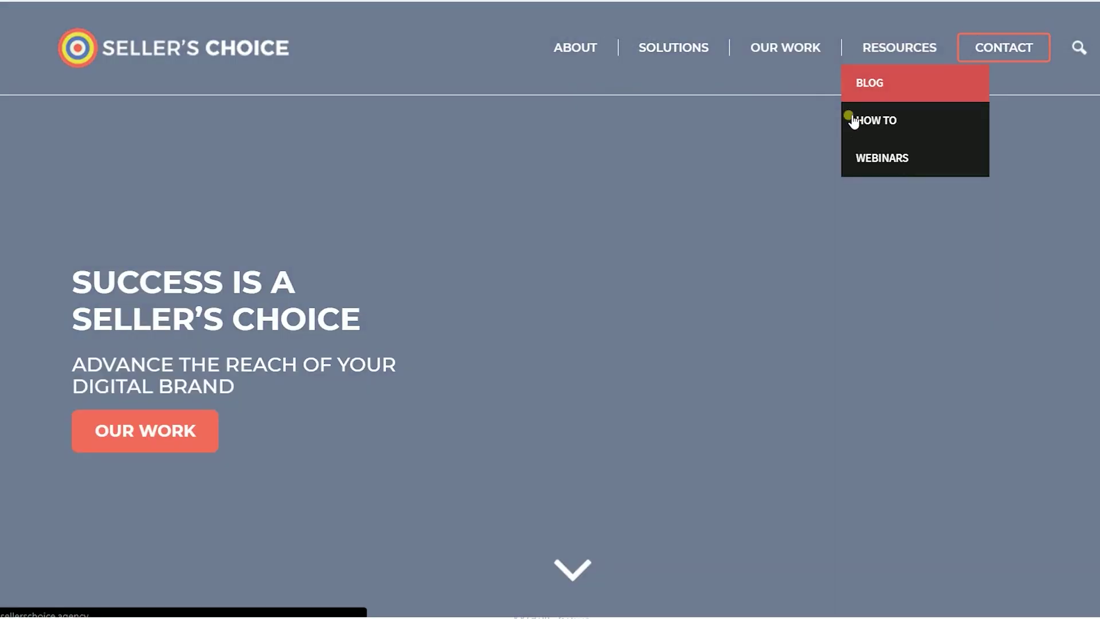
Browse the Seller's Choice How To and Webinars pages from the Resources menu.
{"action": "left_click", "coordinate": [854, 118]}
{"action": "scroll", "coordinate": [844, 196], "scroll_direction": "down", "scroll_amount": 7}
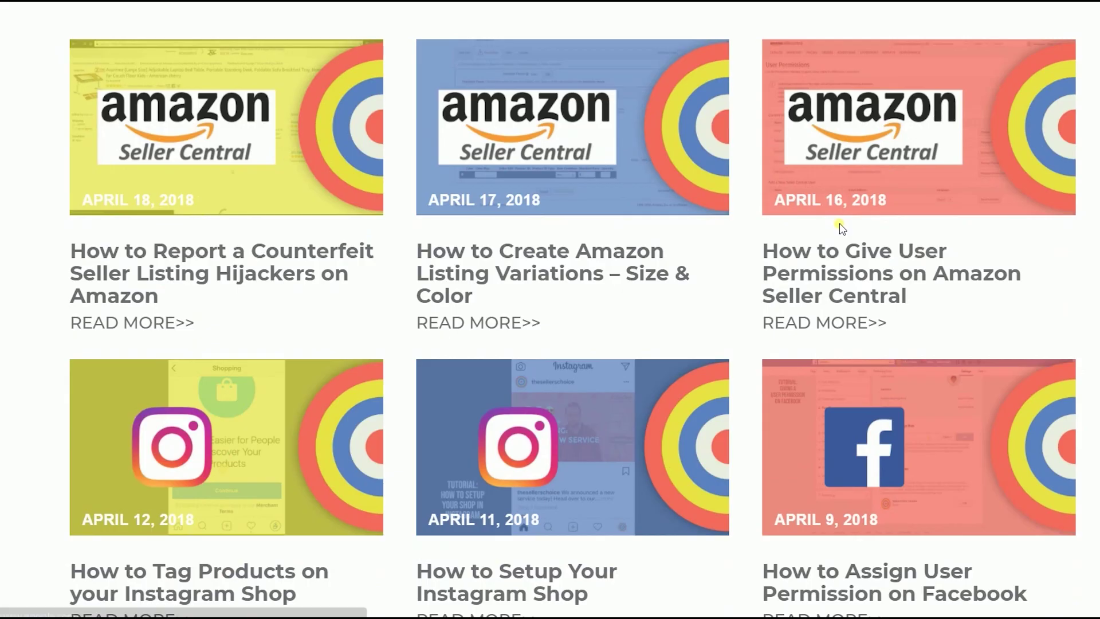
{"action": "scroll", "coordinate": [845, 196], "scroll_direction": "up", "scroll_amount": 7}
{"action": "mouse_move", "coordinate": [900, 48]}
{"action": "left_click", "coordinate": [892, 158]}
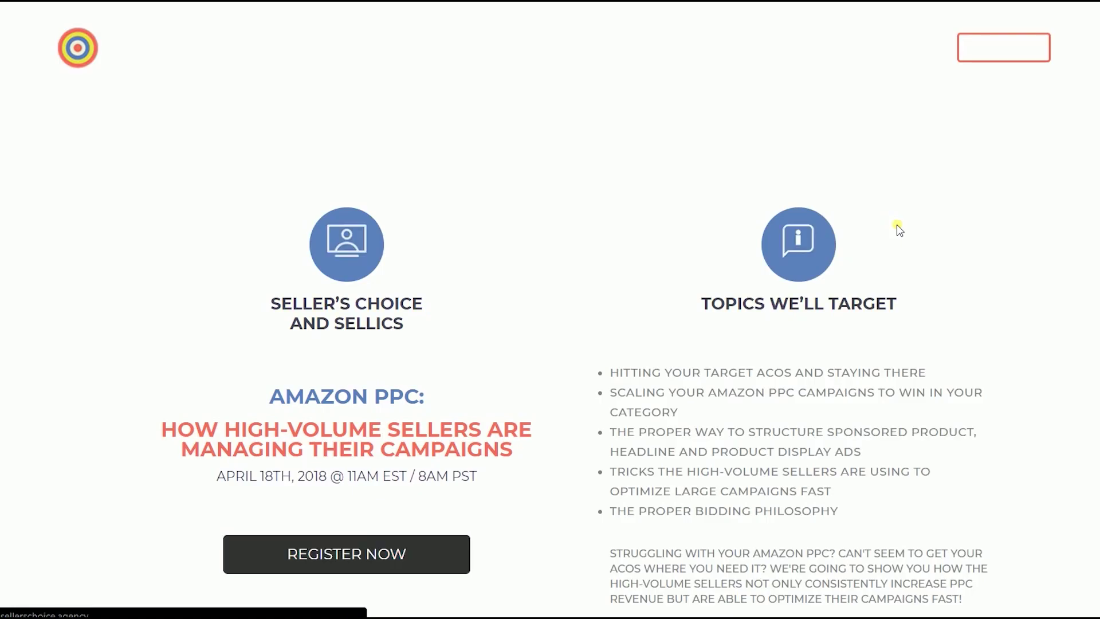
{"action": "scroll", "coordinate": [899, 229], "scroll_direction": "down", "scroll_amount": 7}
{"action": "scroll", "coordinate": [899, 229], "scroll_direction": "up", "scroll_amount": 7}
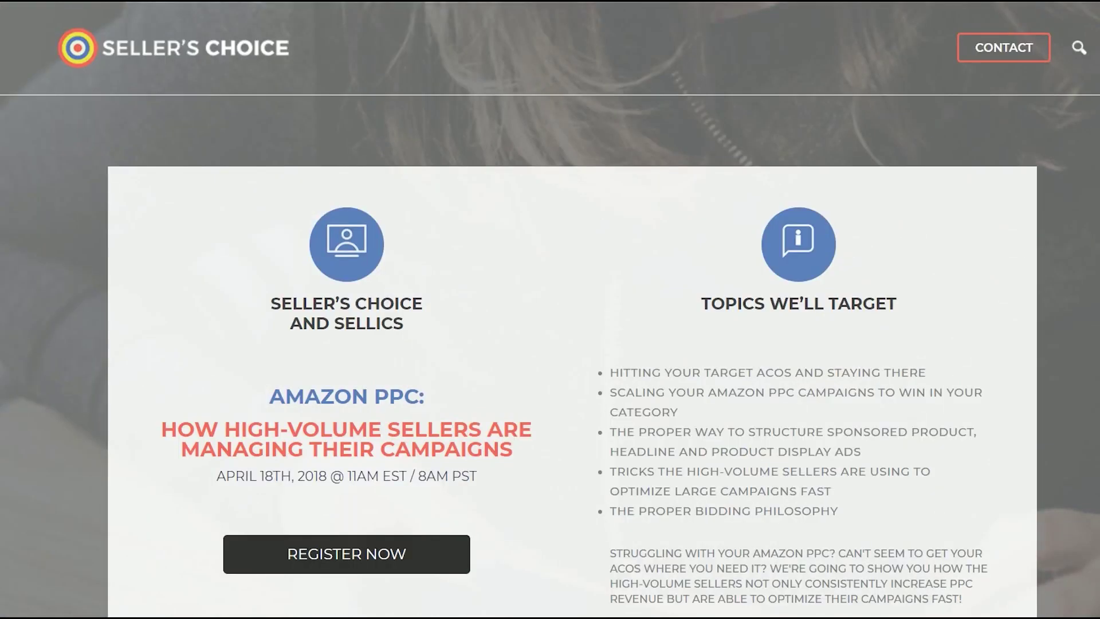
Go back and open the Seller's Choice Blog page to browse its posts.
{"action": "key", "text": "alt+Left"}
{"action": "mouse_move", "coordinate": [889, 57]}
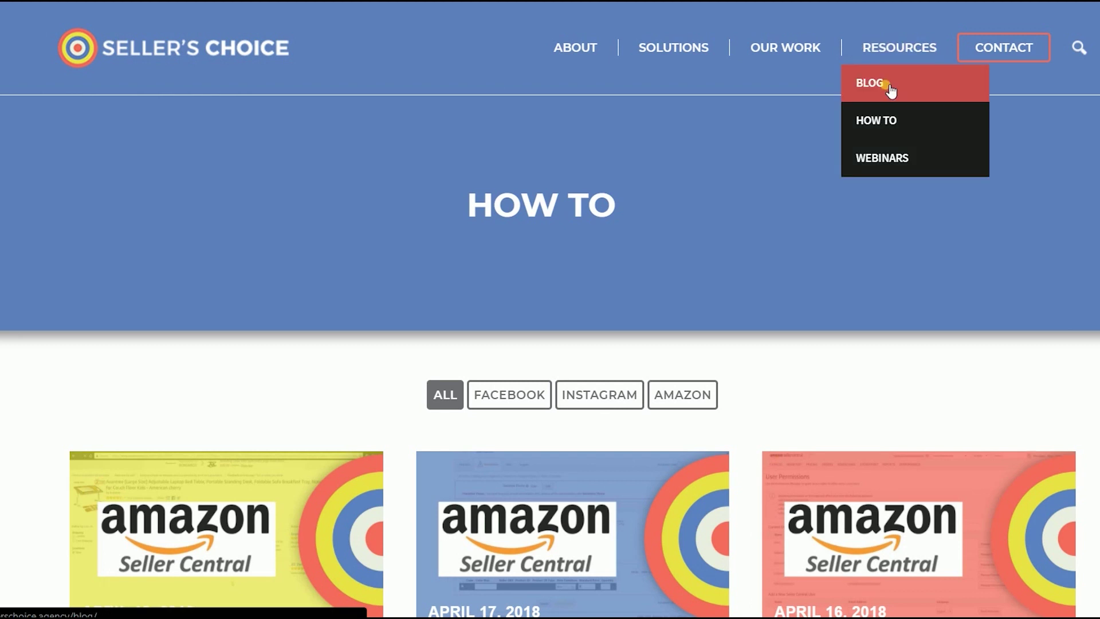
{"action": "left_click", "coordinate": [892, 100]}
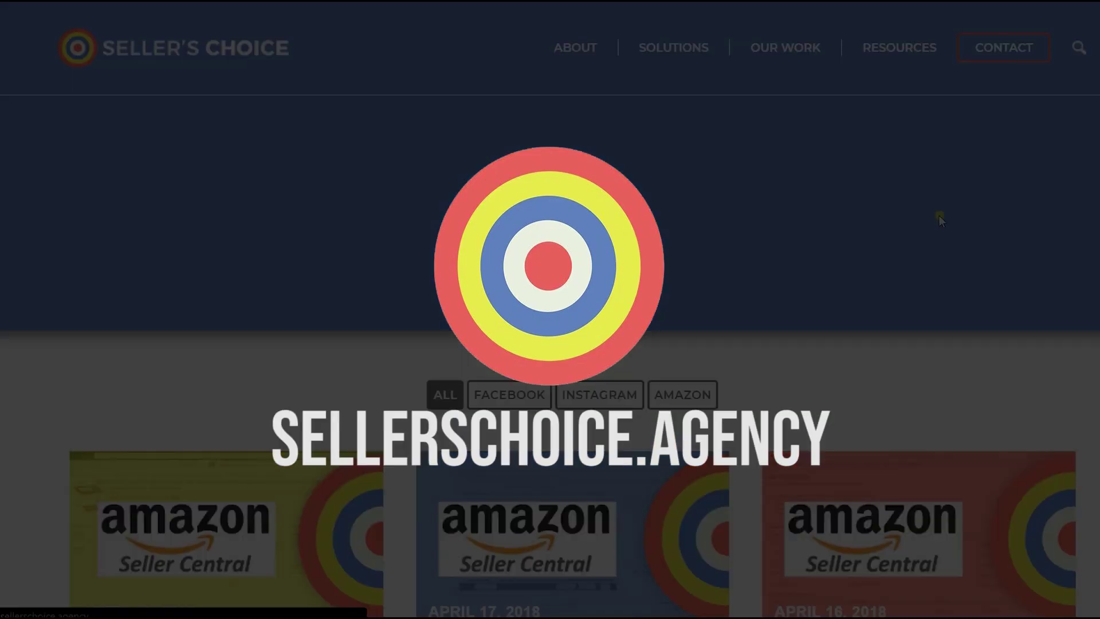
{"action": "scroll", "coordinate": [940, 216], "scroll_direction": "down", "scroll_amount": 14}
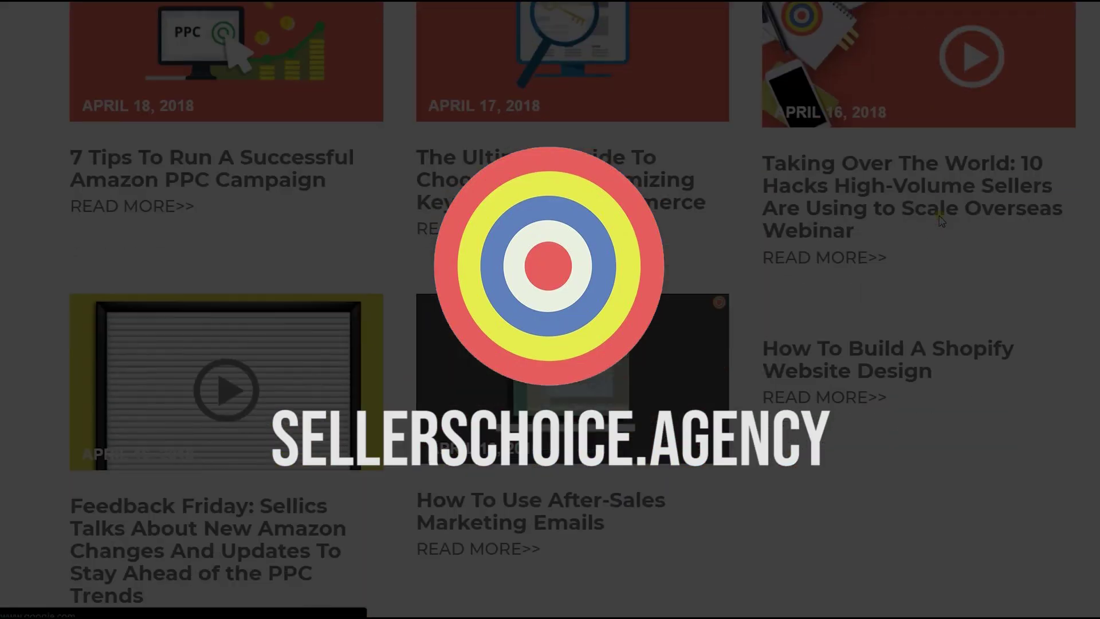
{"action": "scroll", "coordinate": [940, 220], "scroll_direction": "up", "scroll_amount": 14}
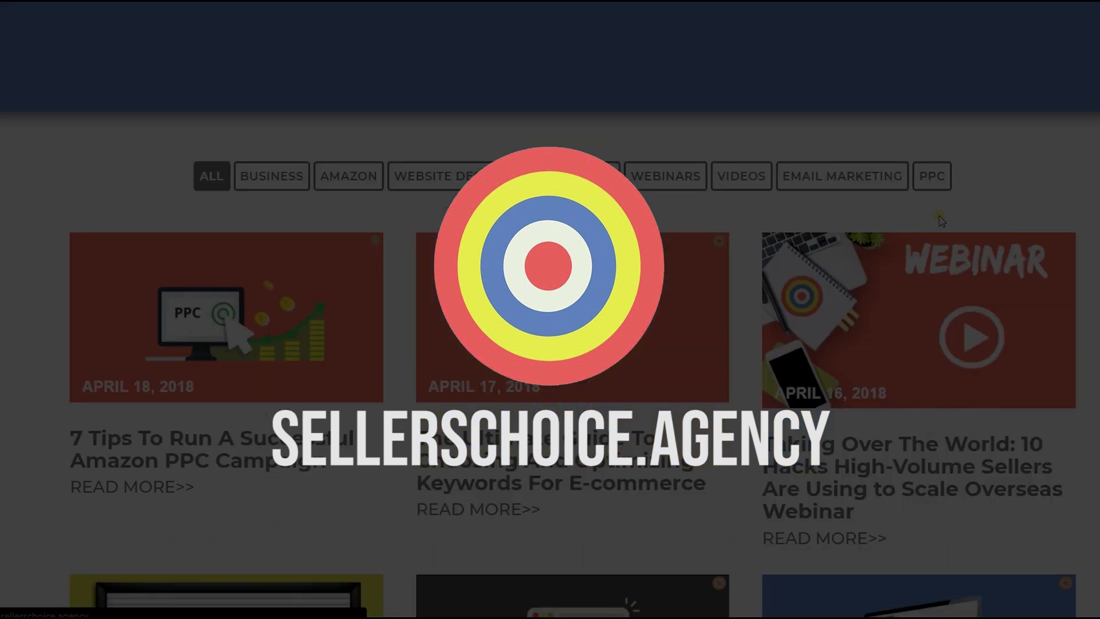